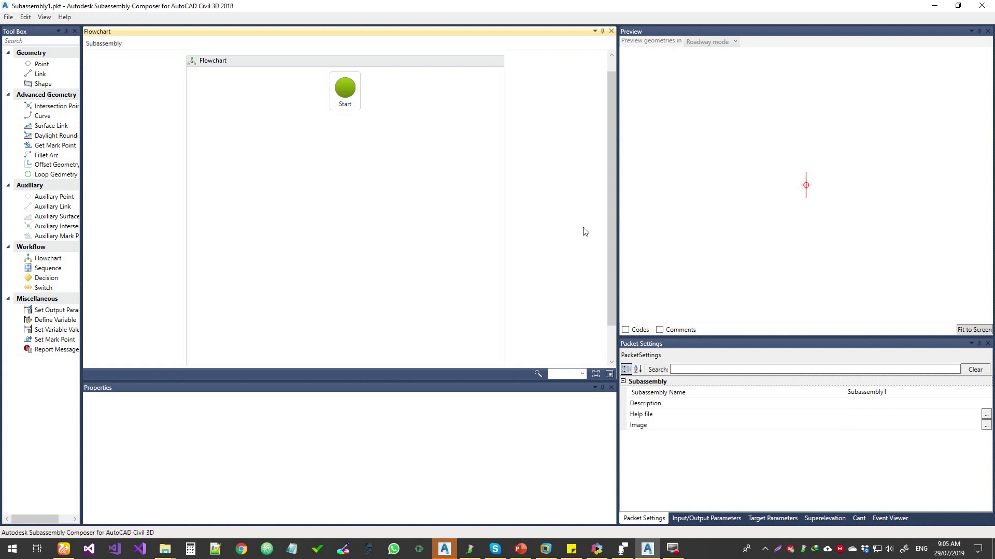
# Create a new subassembly file and restore the default window layout.
pyautogui.click(8, 17)
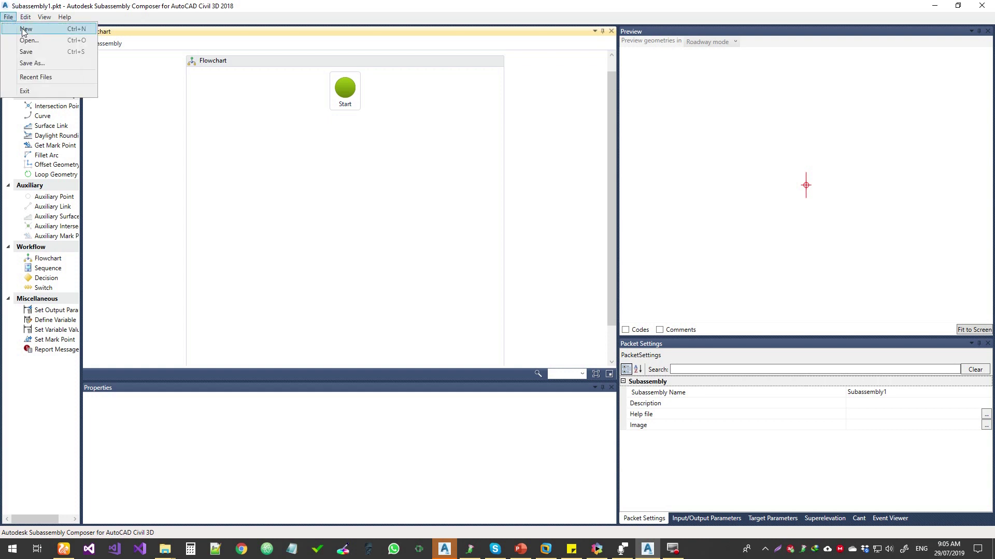
pyautogui.click(24, 29)
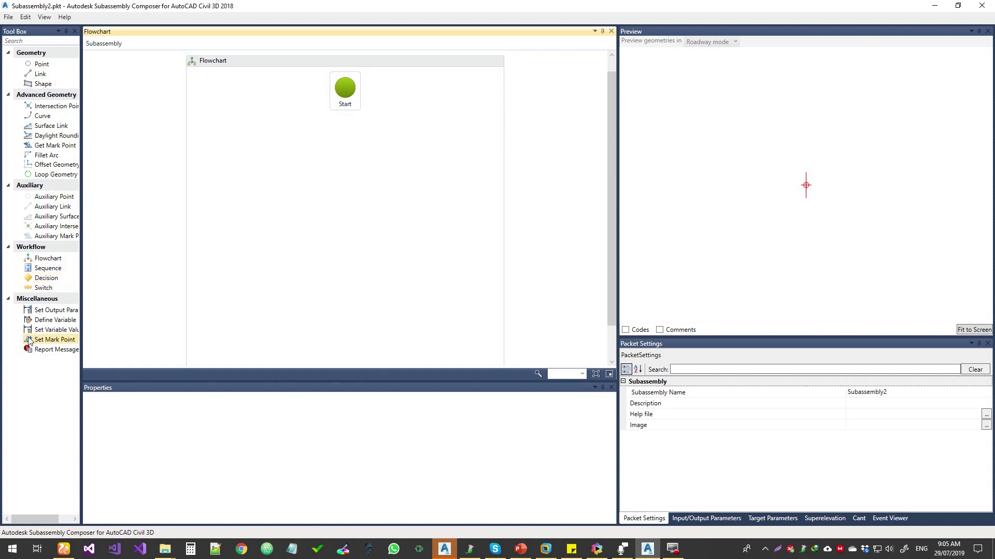
pyautogui.click(44, 18)
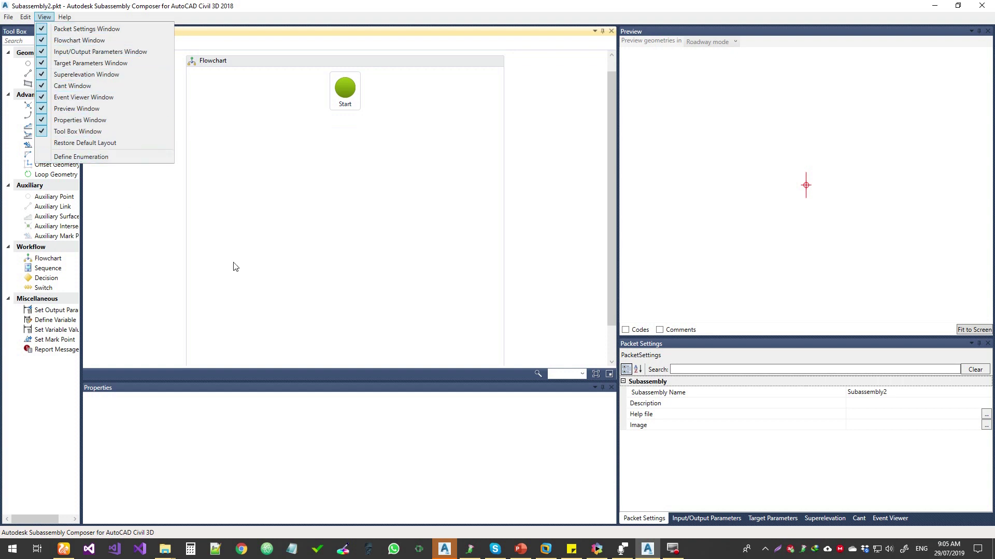
pyautogui.click(84, 143)
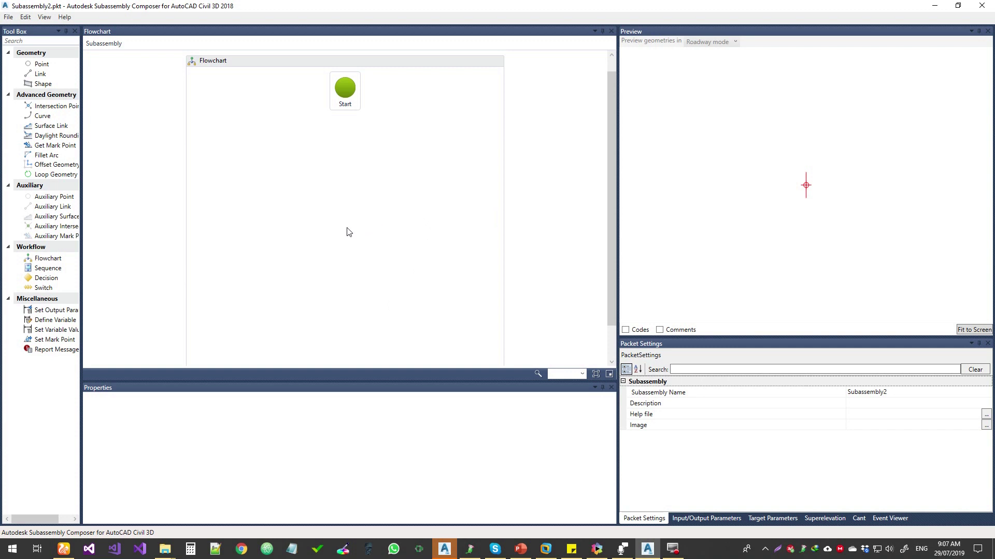
pyautogui.moveTo(47, 267); pyautogui.dragTo(364, 148)
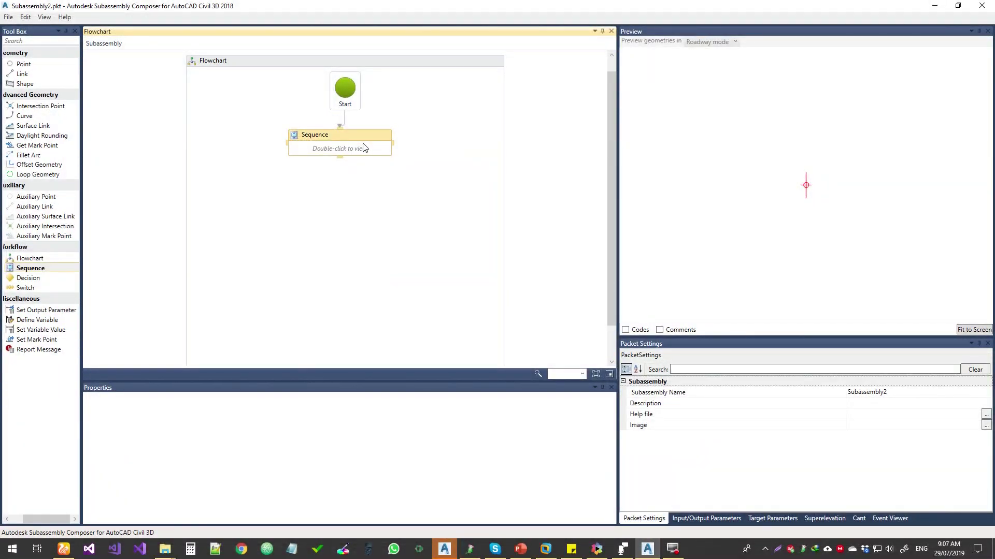
pyautogui.rightClick(363, 144)
pyautogui.press('Delete')
pyautogui.moveTo(24, 64); pyautogui.dragTo(357, 185)
pyautogui.moveTo(28, 75); pyautogui.dragTo(332, 248)
pyautogui.click(352, 247)
pyautogui.press('Delete')
pyautogui.click(375, 186)
pyautogui.press('Delete')
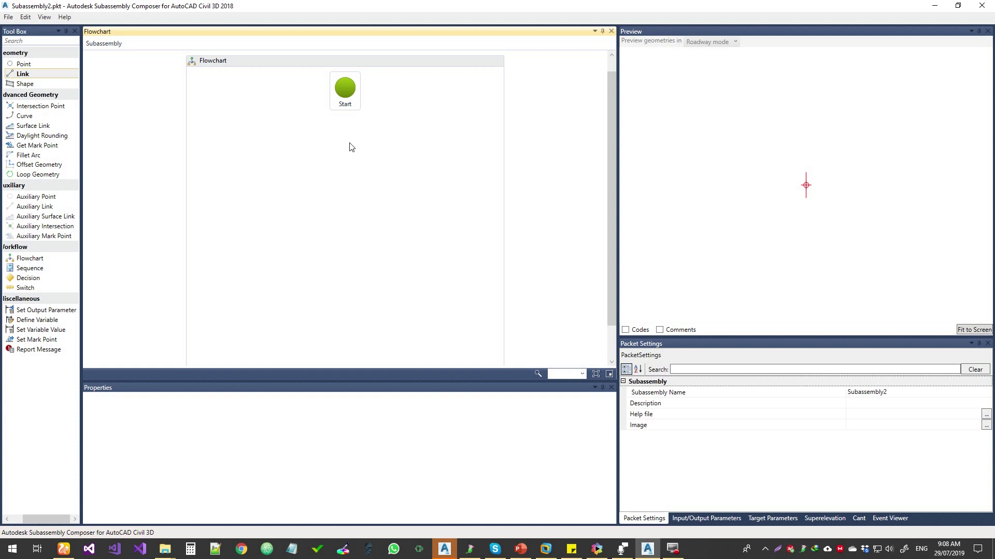
# Add a Sequence below Start in the flowchart, rename it Lane and open it.
pyautogui.moveTo(30, 268); pyautogui.dragTo(360, 149)
pyautogui.click(332, 136)
pyautogui.click(310, 145)
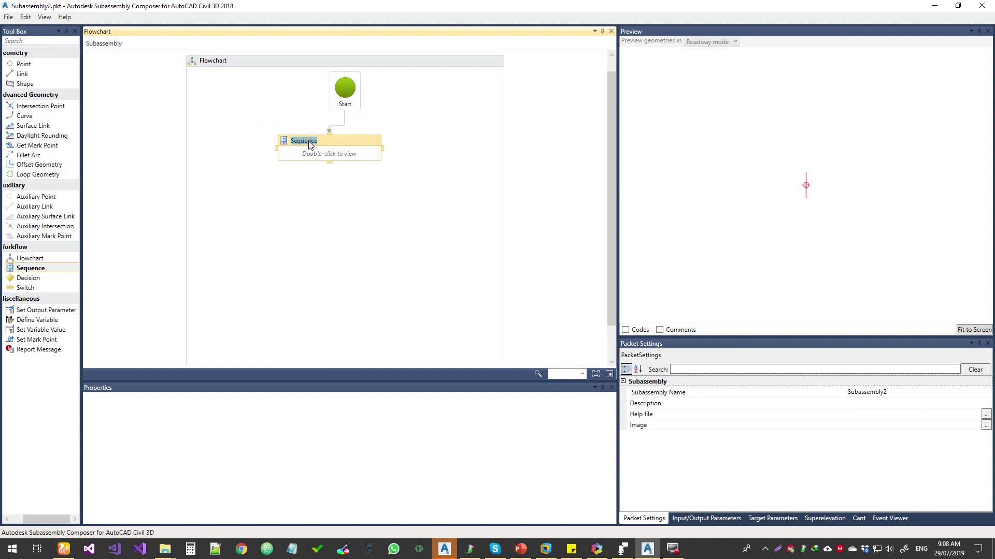
pyautogui.write('Lane')
pyautogui.click(306, 187)
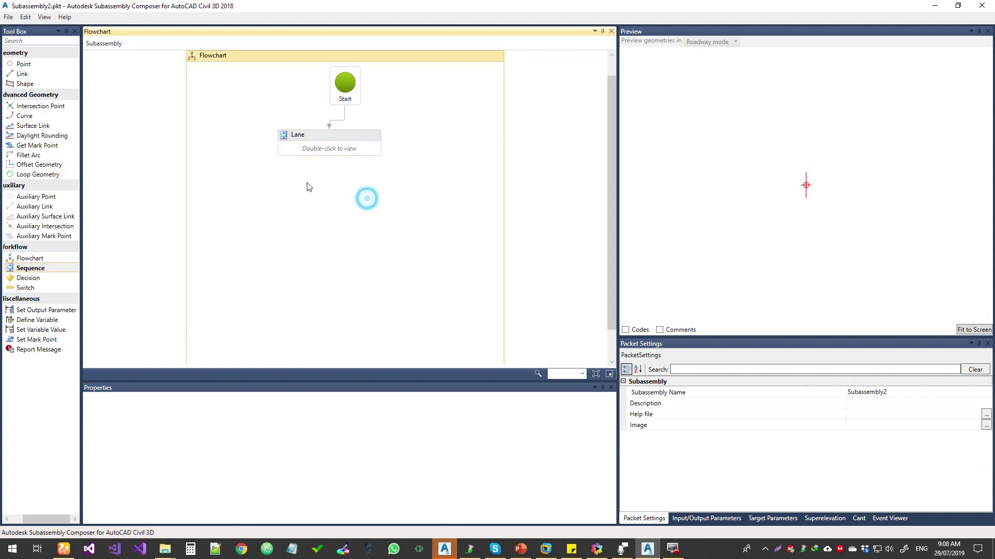
pyautogui.doubleClick(333, 151)
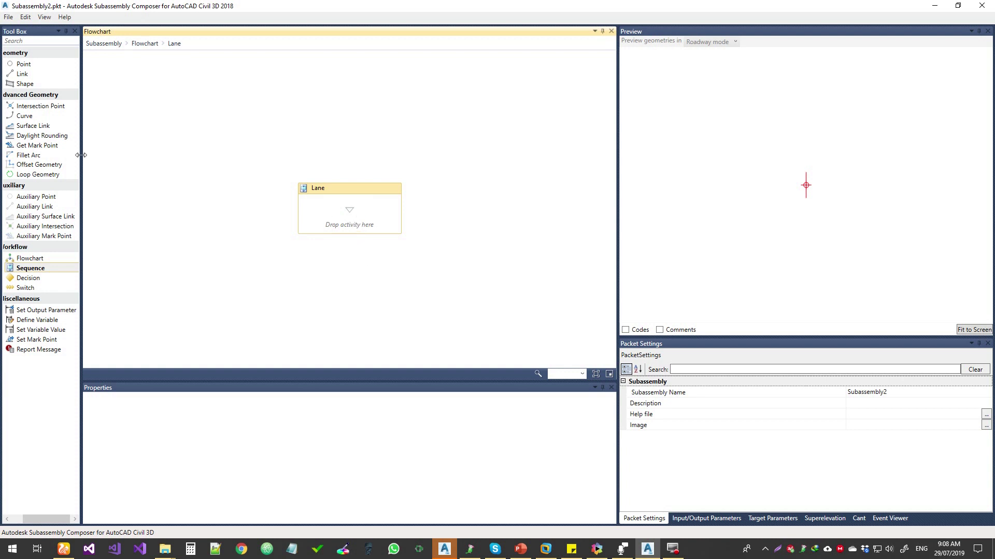
# Add a point inside the Lane sequence and enter Crown as its point code.
pyautogui.moveTo(23, 63); pyautogui.dragTo(371, 233)
pyautogui.moveTo(428, 385); pyautogui.dragTo(419, 363)
pyautogui.scroll(-1, 202, 430)
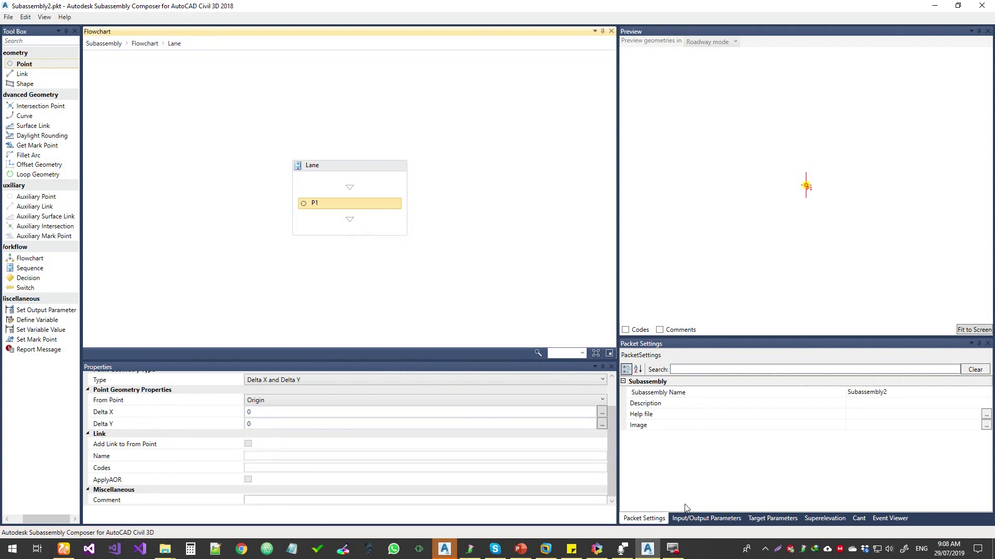
pyautogui.click(424, 248)
pyautogui.click(341, 204)
pyautogui.scroll(1, 205, 432)
pyautogui.click(275, 397)
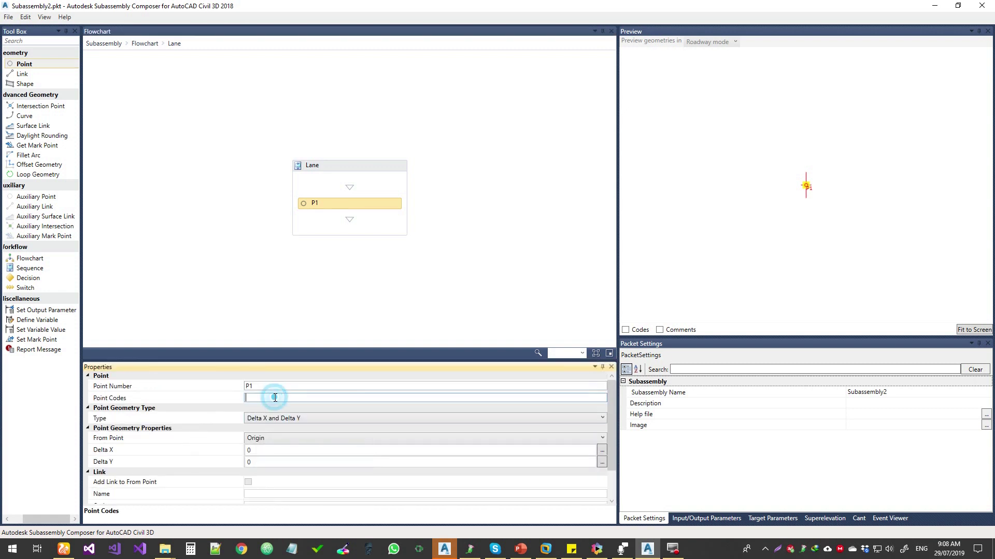
pyautogui.write('Crown')
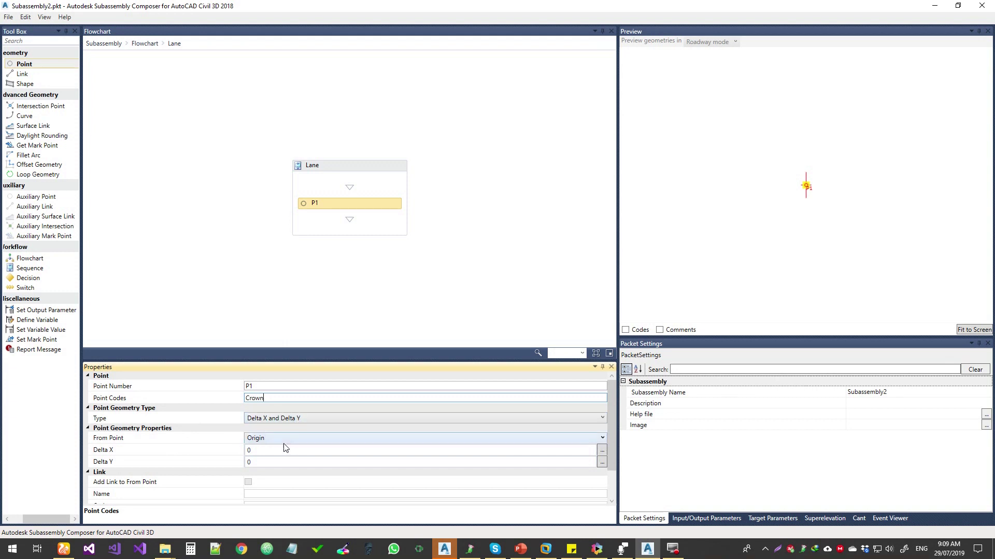
pyautogui.scroll(-2, 215, 478)
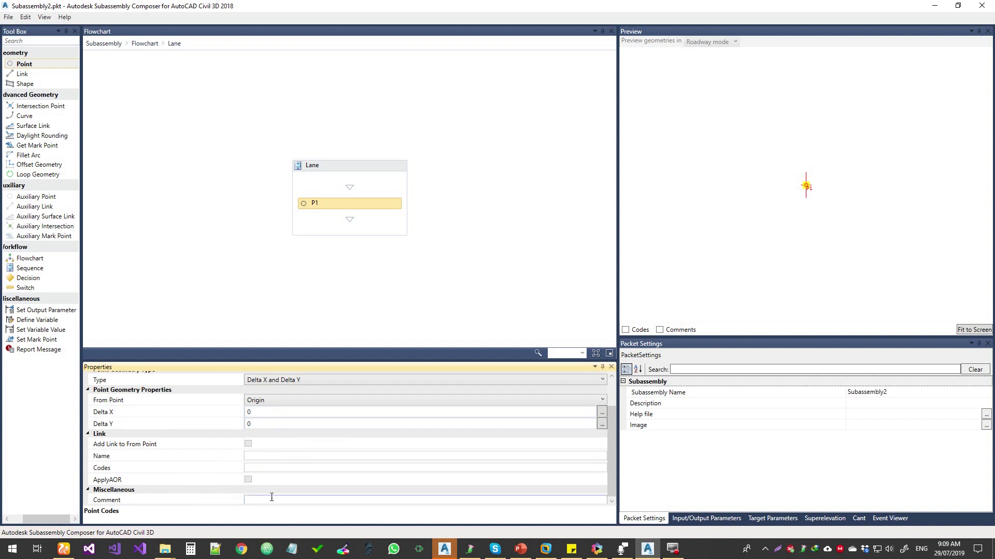
pyautogui.scroll(2, 272, 500)
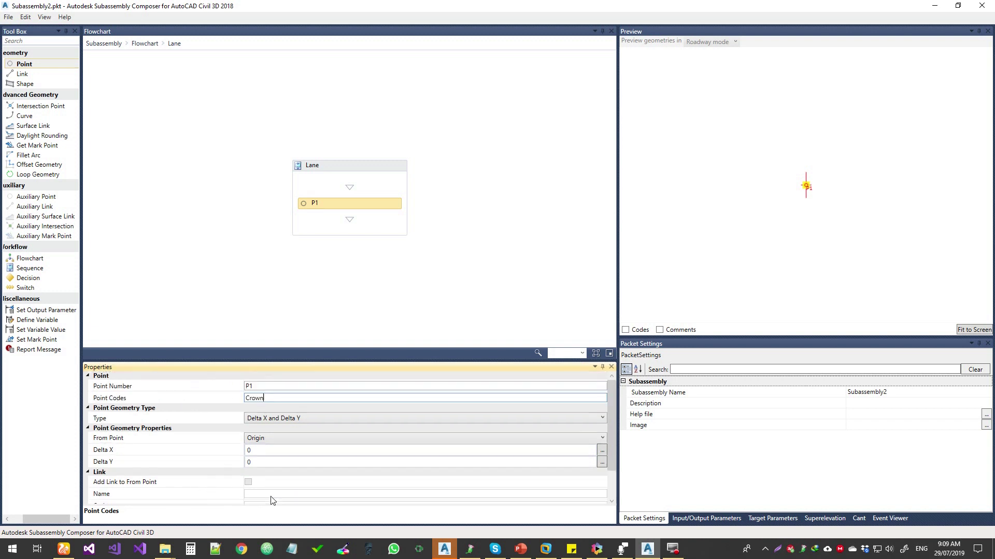
# Display codes in the preview and re-enter the point code of P1 in quotation marks as "Crown".
pyautogui.click(625, 330)
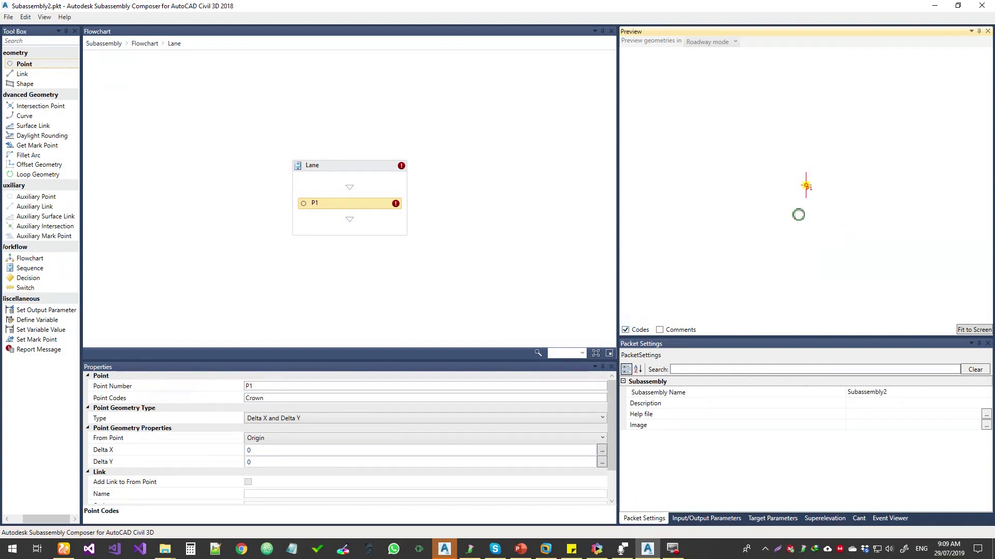
pyautogui.click(299, 387)
pyautogui.press('Tab')
pyautogui.write('"Crown')
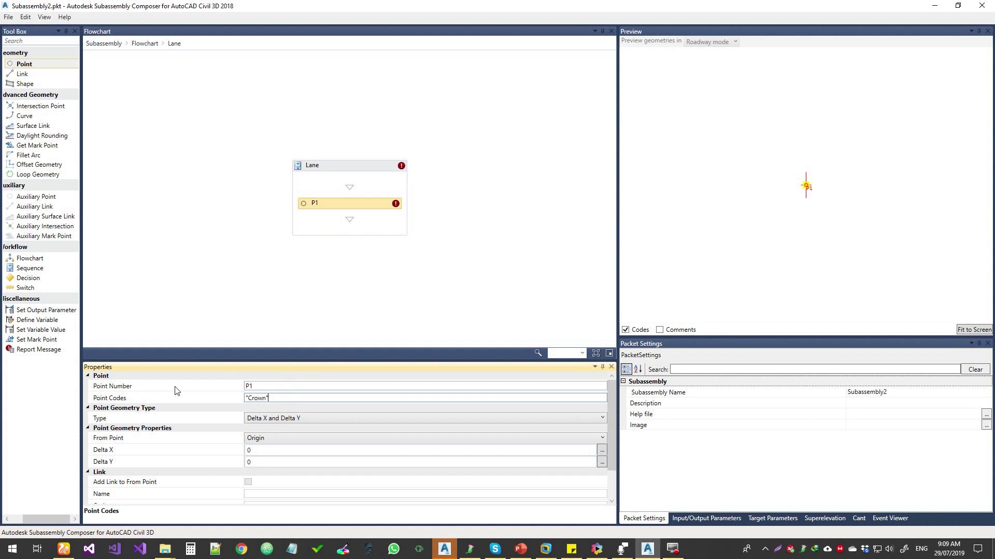
pyautogui.click(262, 387)
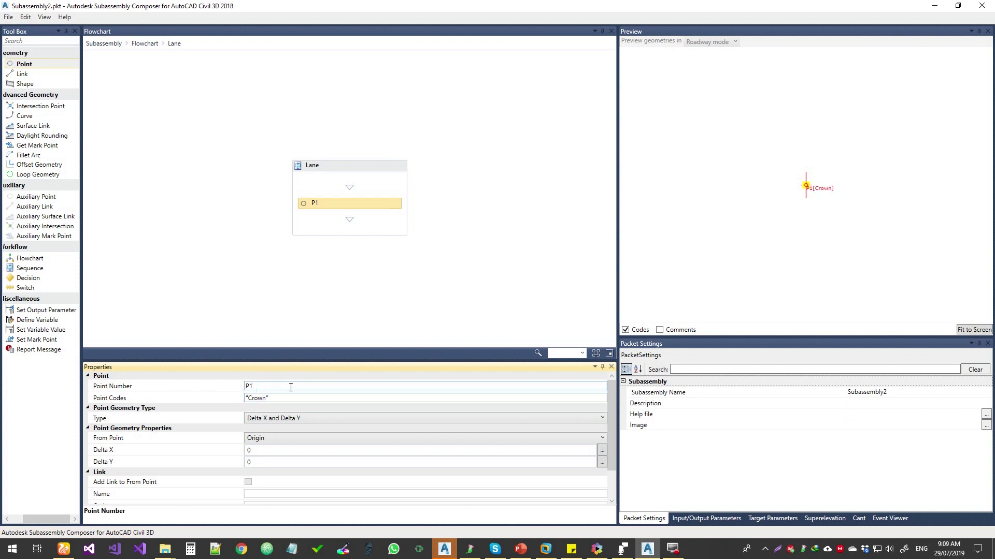
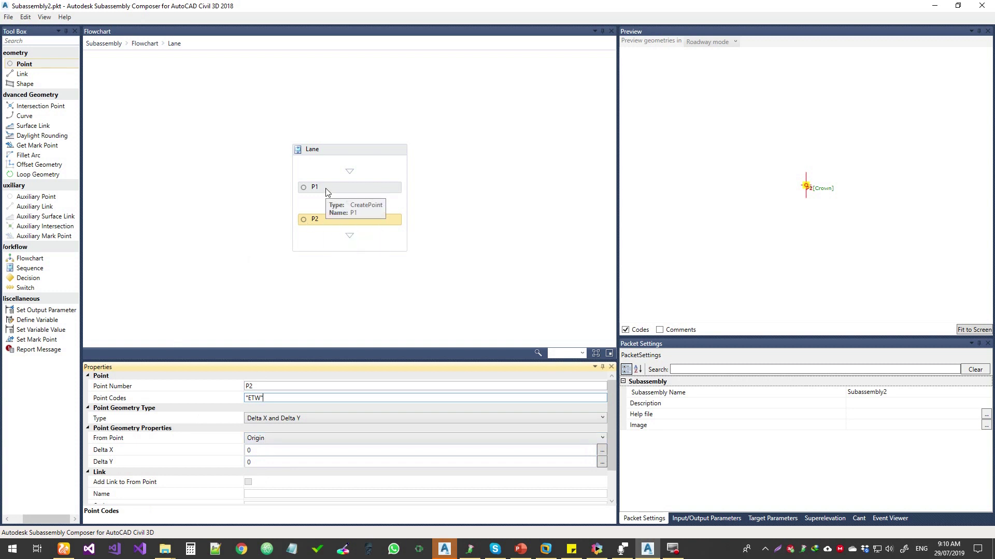
# Set the Delta X of point P2 to 2 and fit the preview to the geometry.
pyautogui.click(268, 462)
pyautogui.click(267, 451)
pyautogui.write('2')
pyautogui.click(282, 461)
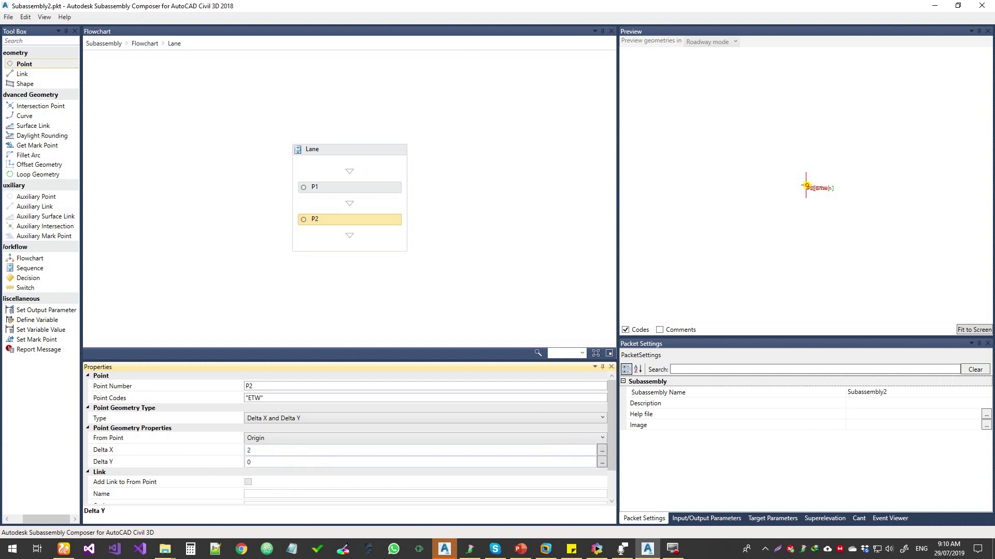
pyautogui.click(964, 331)
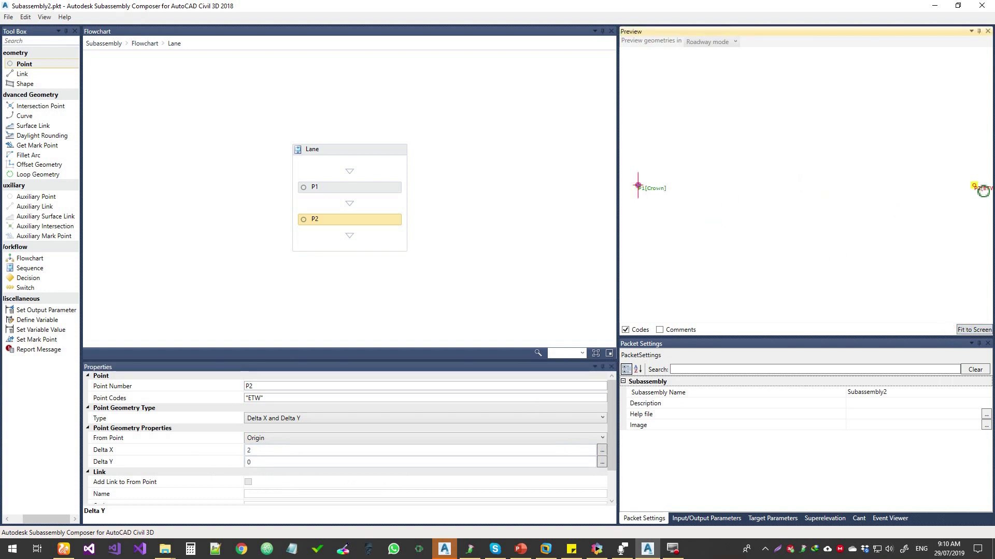
# Set the Delta Y of point P2 to 0.5.
pyautogui.click(268, 461)
pyautogui.doubleClick(268, 461)
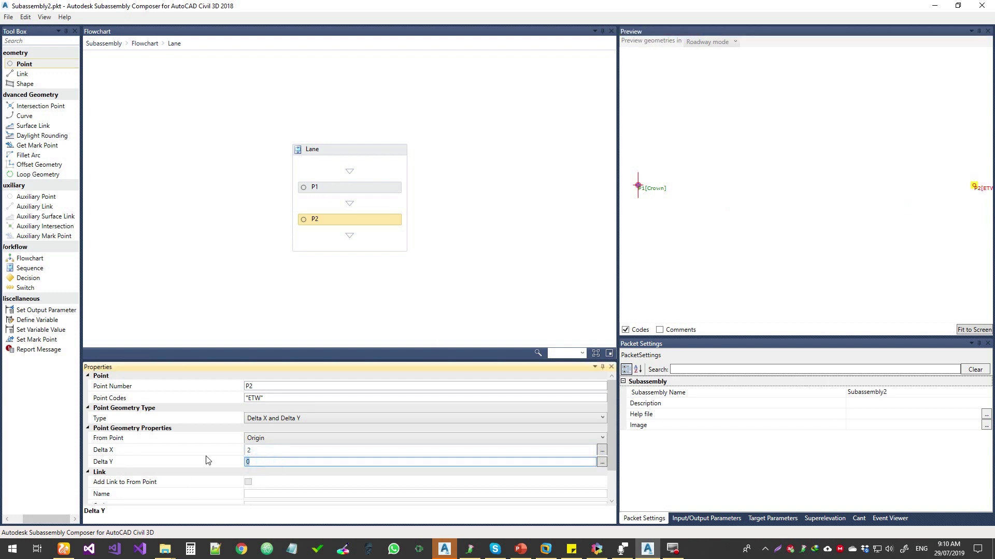
pyautogui.write('0.5')
pyautogui.click(279, 454)
# Set the Delta Y of point P2 to -0.2.
pyautogui.doubleClick(273, 461)
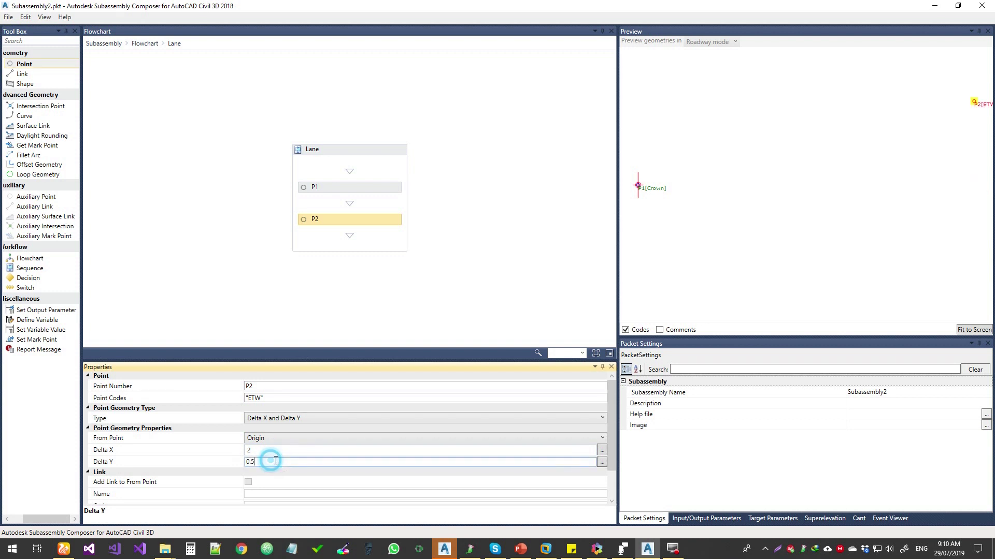
pyautogui.press('BackSpace')
pyautogui.write('-')
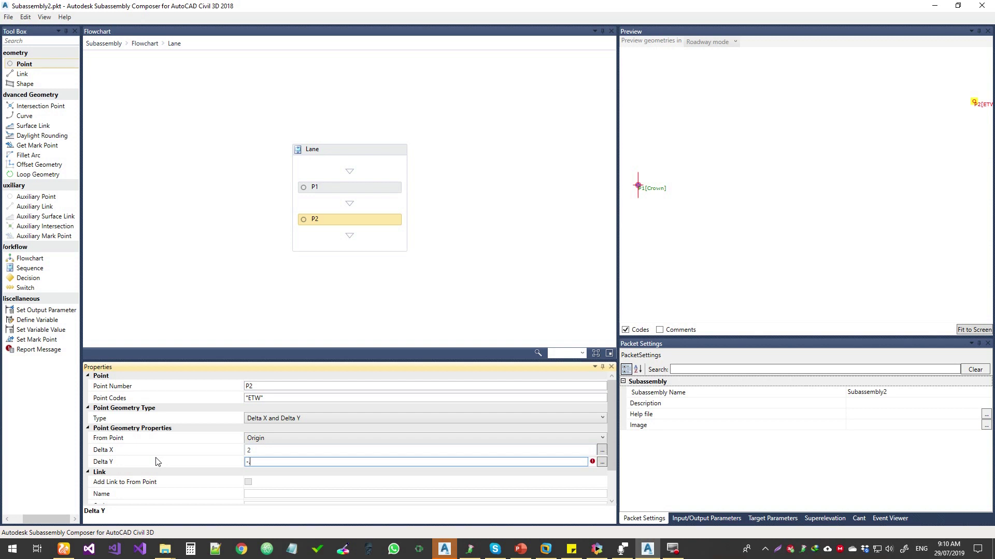
pyautogui.write('0.2')
pyautogui.press('Return')
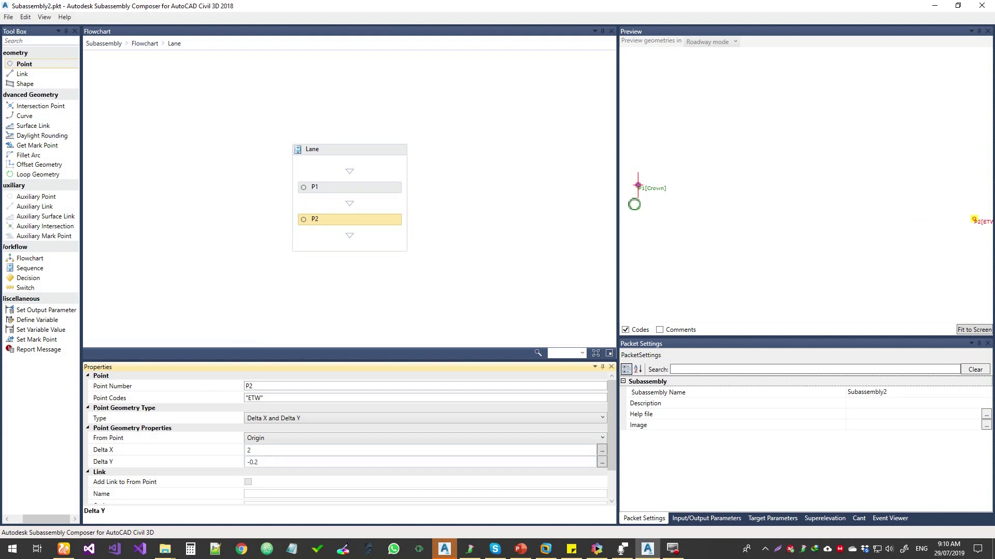
# Base point P2 on P1 with a link to that point, and give the link the code "Lane".
pyautogui.scroll(-1, 213, 475)
pyautogui.scroll(-1, 214, 474)
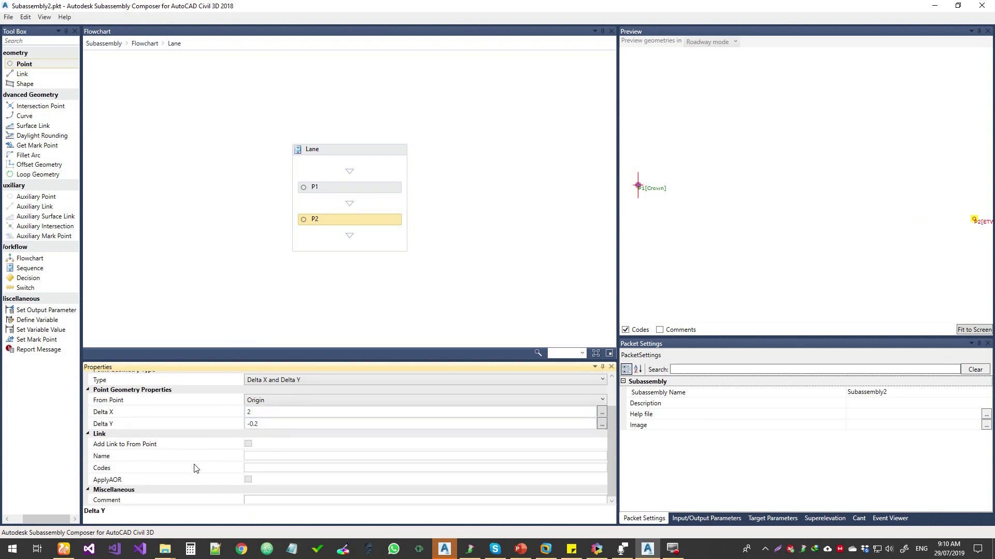
pyautogui.click(249, 445)
pyautogui.click(288, 400)
pyautogui.click(277, 411)
pyautogui.click(248, 445)
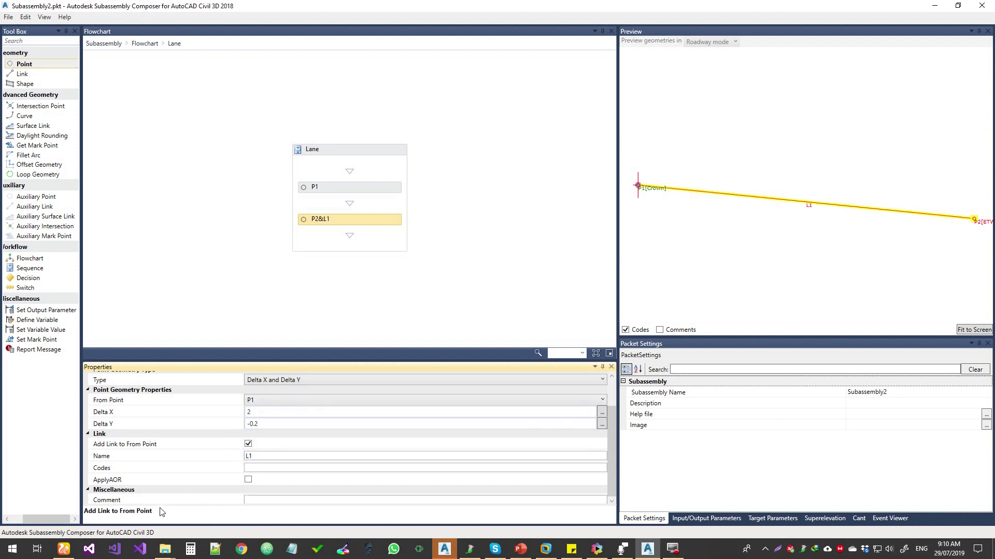
pyautogui.click(260, 469)
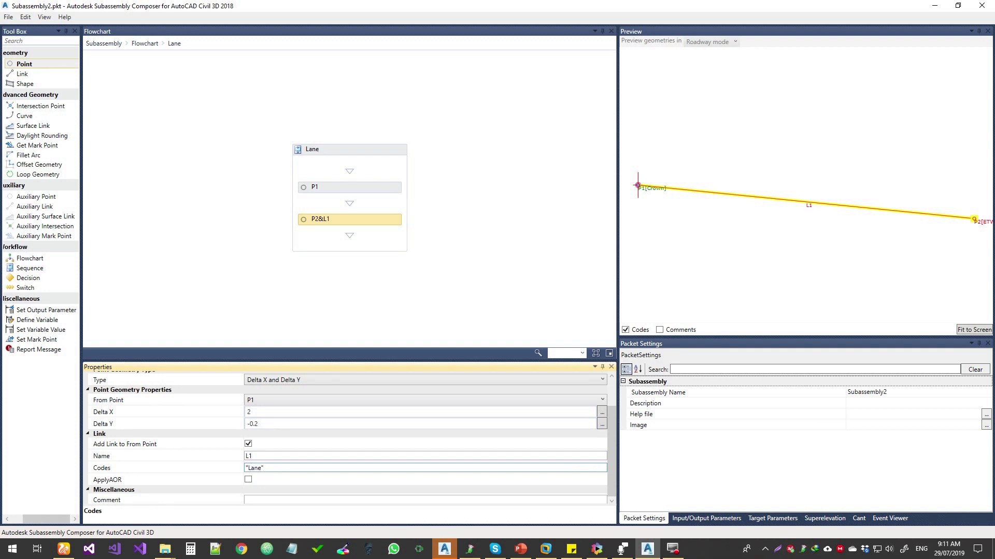
pyautogui.click(268, 457)
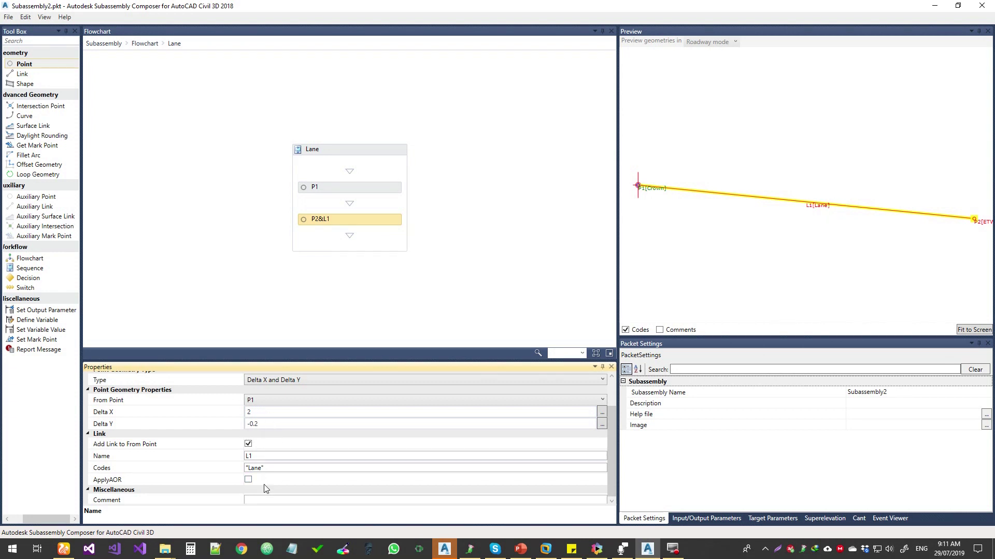
# Add a third point to the Lane sequence, based on P2 with a Delta Y of 2, and fit the preview.
pyautogui.moveTo(24, 64); pyautogui.dragTo(326, 234)
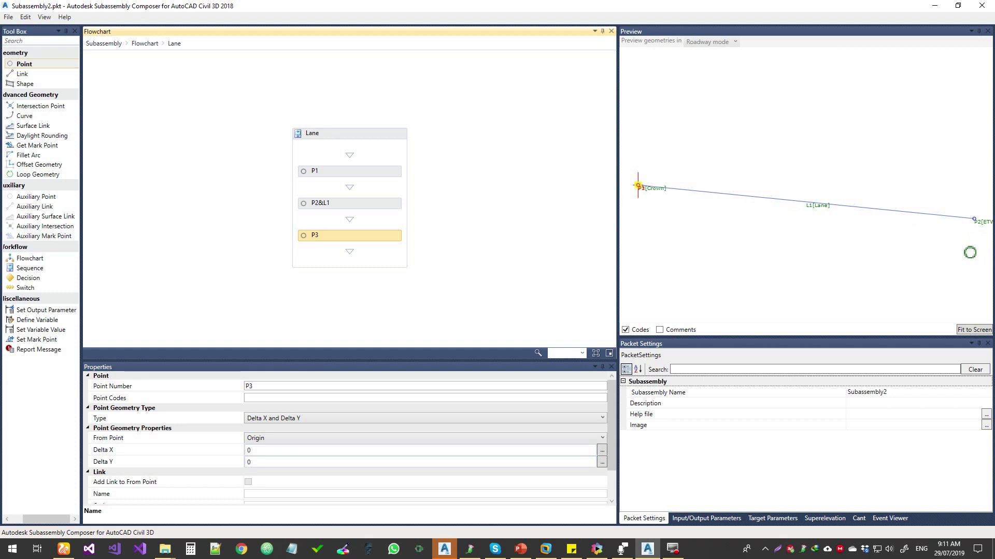
pyautogui.click(313, 437)
pyautogui.click(299, 454)
pyautogui.click(297, 461)
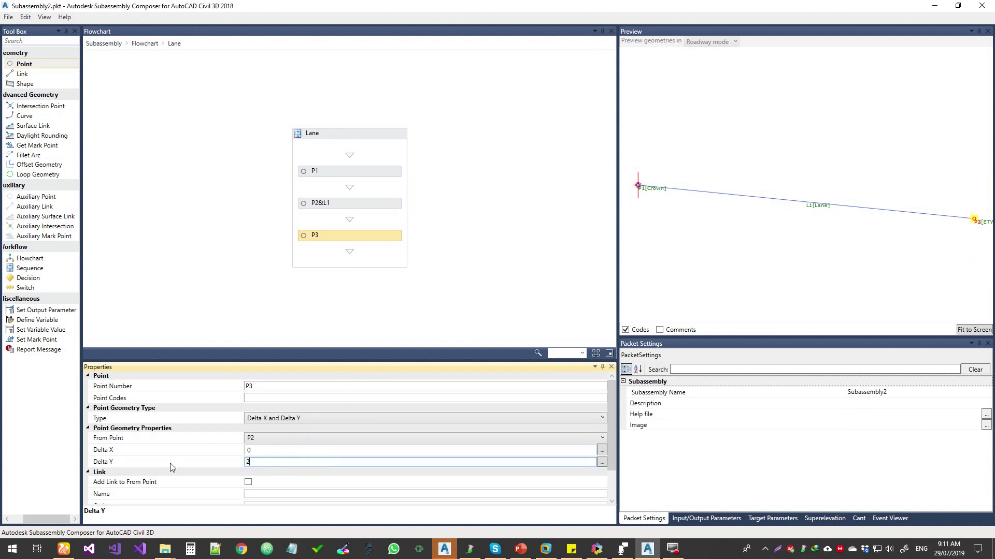
pyautogui.click(262, 450)
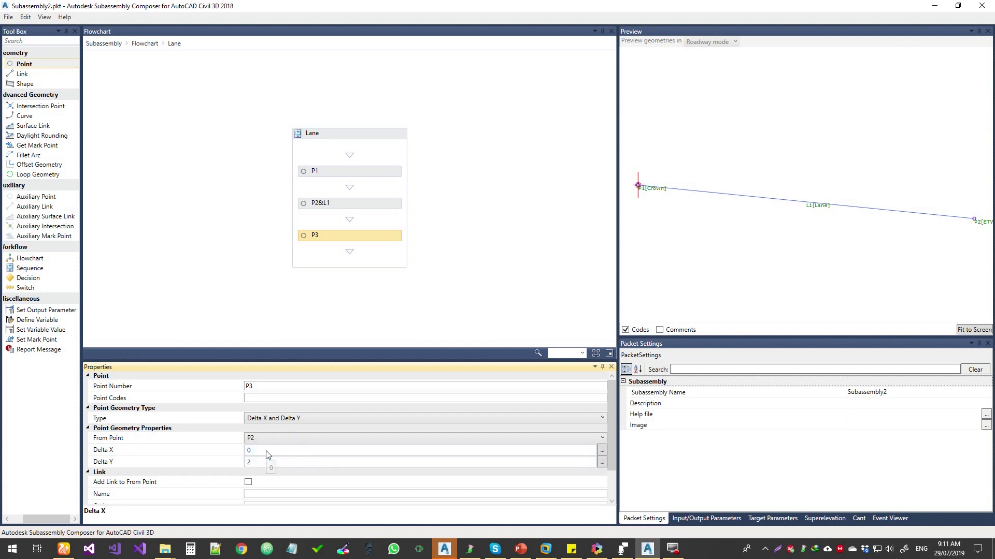
pyautogui.click(973, 330)
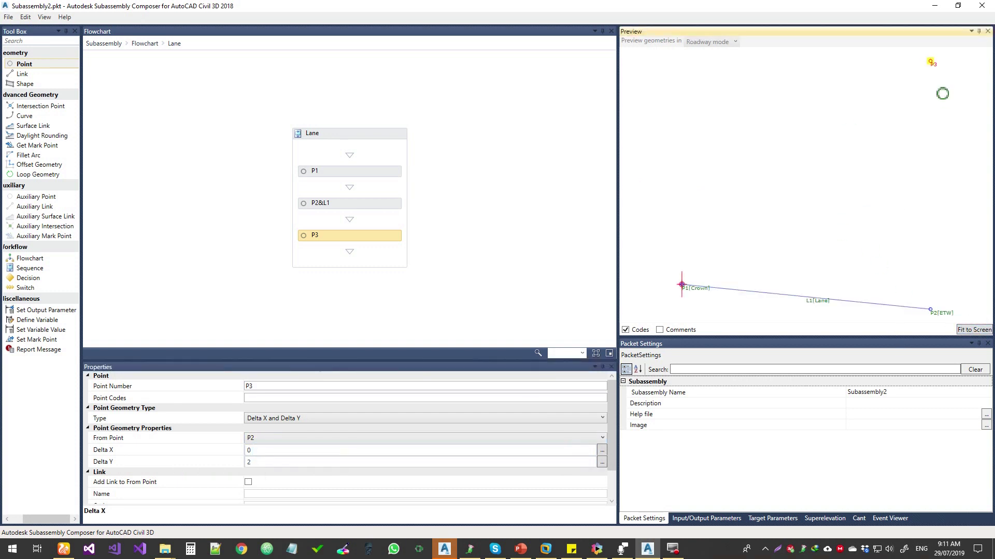
# Set the Delta Y of point P3 to -0.2 and refit the preview.
pyautogui.click(274, 459)
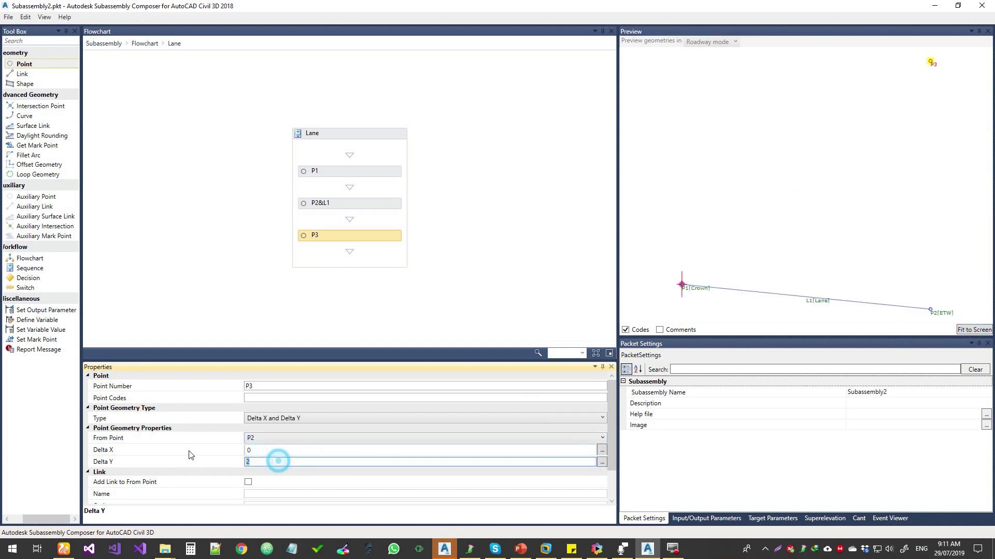
pyautogui.write('-')
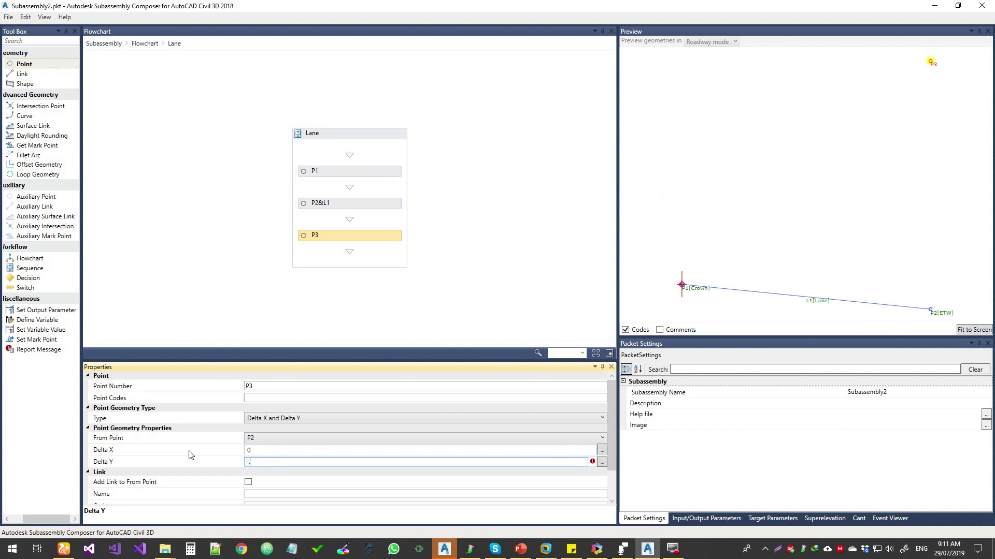
pyautogui.write('0.2')
pyautogui.click(284, 450)
pyautogui.click(965, 332)
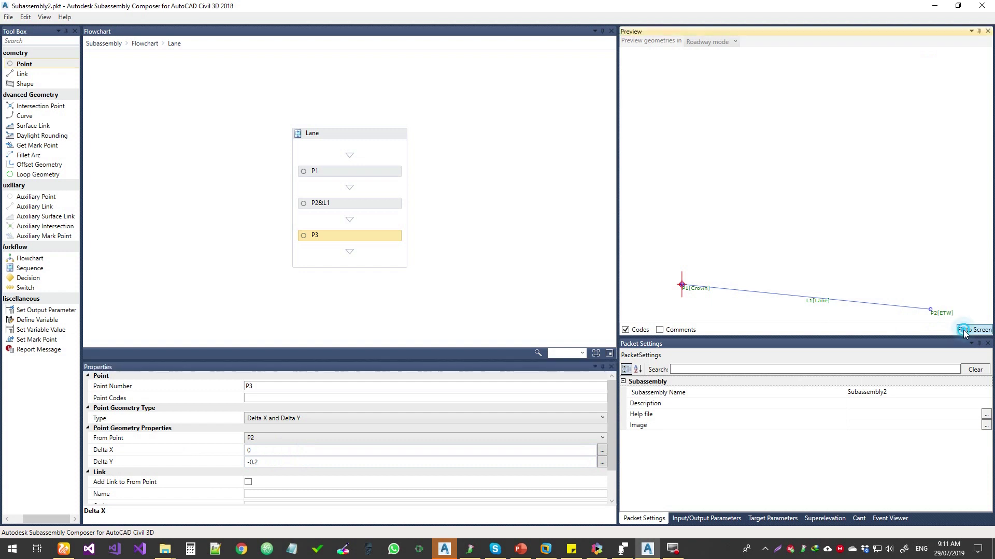
# Link point P3 back to P2 and give P3 the point code "ETW".
pyautogui.click(248, 483)
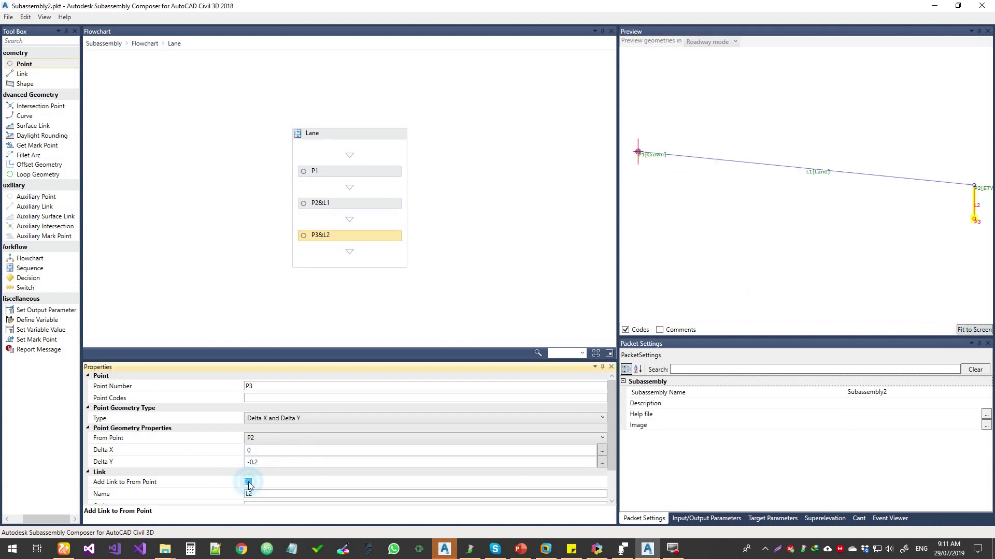
pyautogui.click(279, 398)
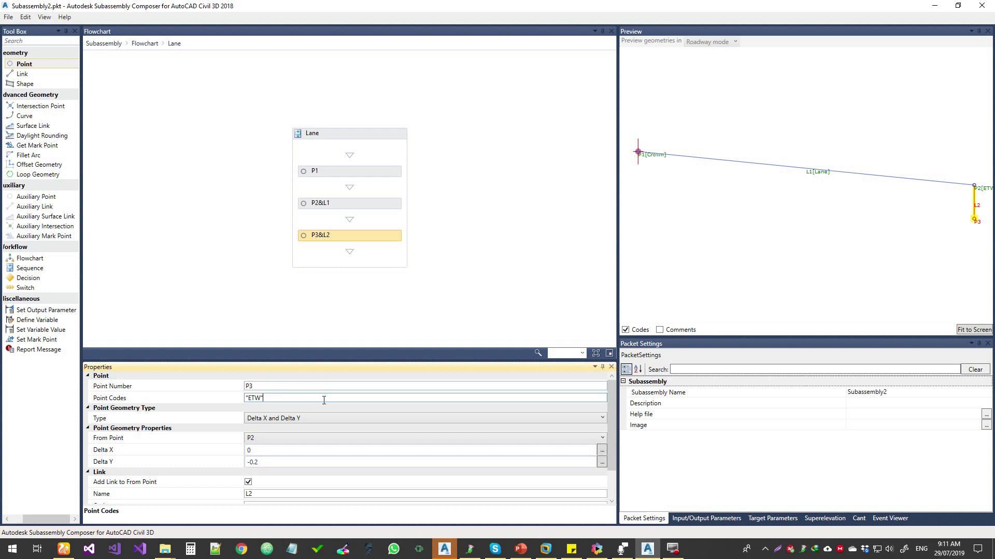
pyautogui.click(325, 450)
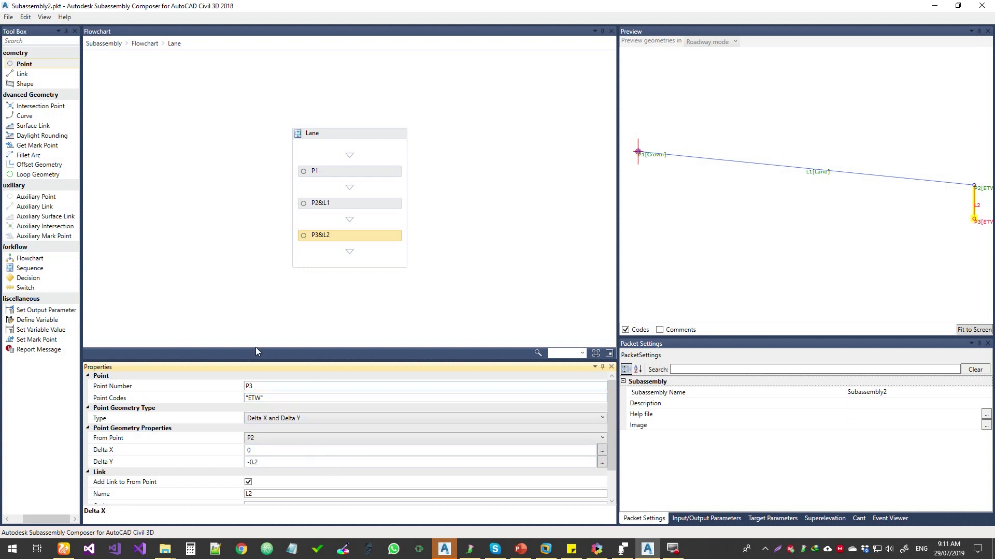
# Add a fourth point to the Lane sequence with code "Crown2", based on P1 with a Delta Y of -0.2.
pyautogui.moveTo(25, 63); pyautogui.dragTo(341, 255)
pyautogui.click(283, 396)
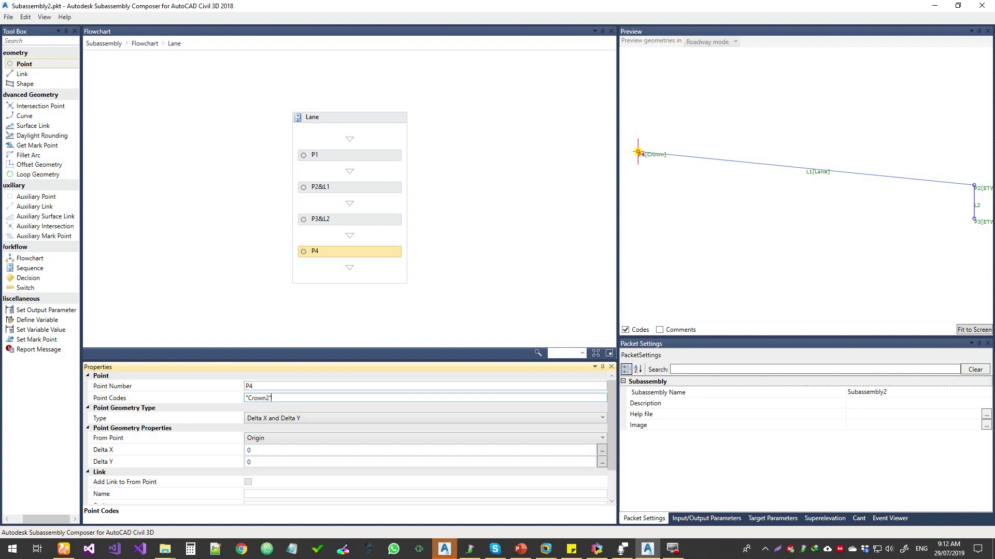
pyautogui.click(273, 438)
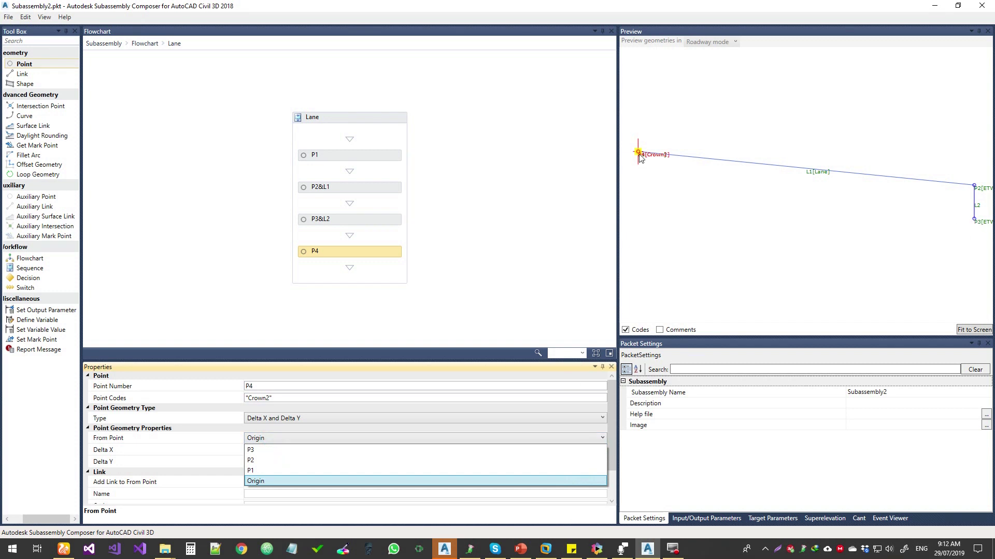
pyautogui.click(253, 471)
pyautogui.click(259, 461)
pyautogui.click(274, 461)
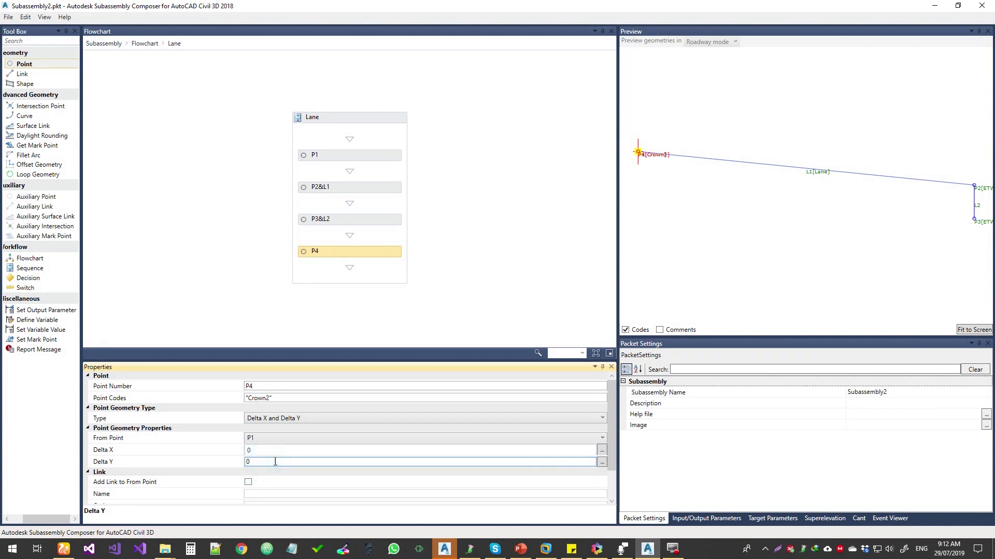
pyautogui.write('-0')
pyautogui.write('.2')
pyautogui.click(274, 450)
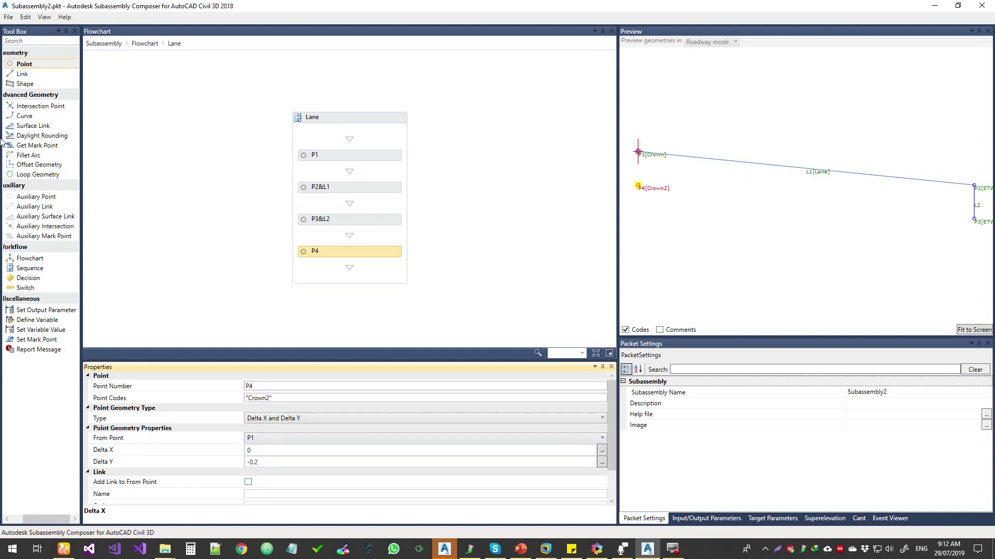
# Add a link after P4 in the Lane sequence, coded "Lane", starting at P1 and ending at P4.
pyautogui.moveTo(23, 74); pyautogui.dragTo(358, 269)
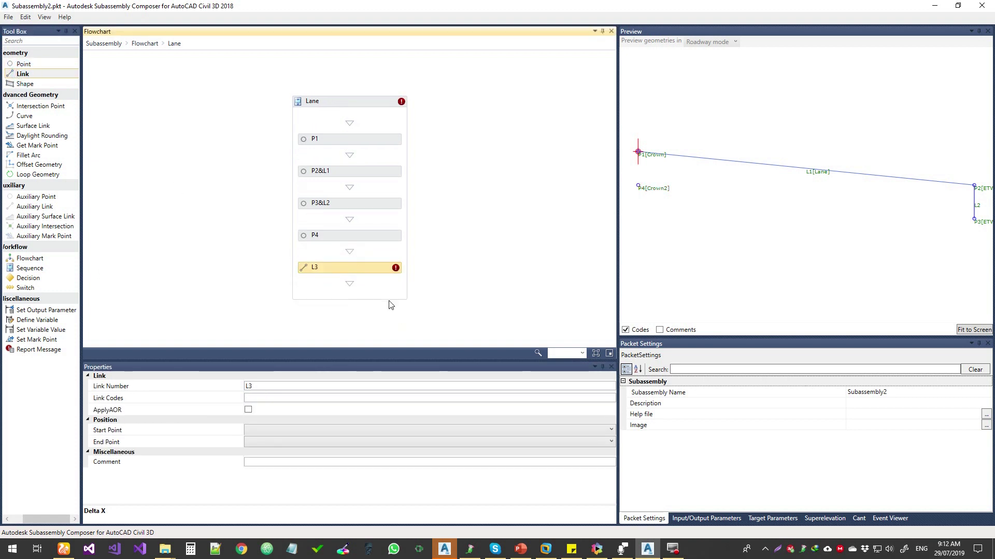
pyautogui.click(268, 398)
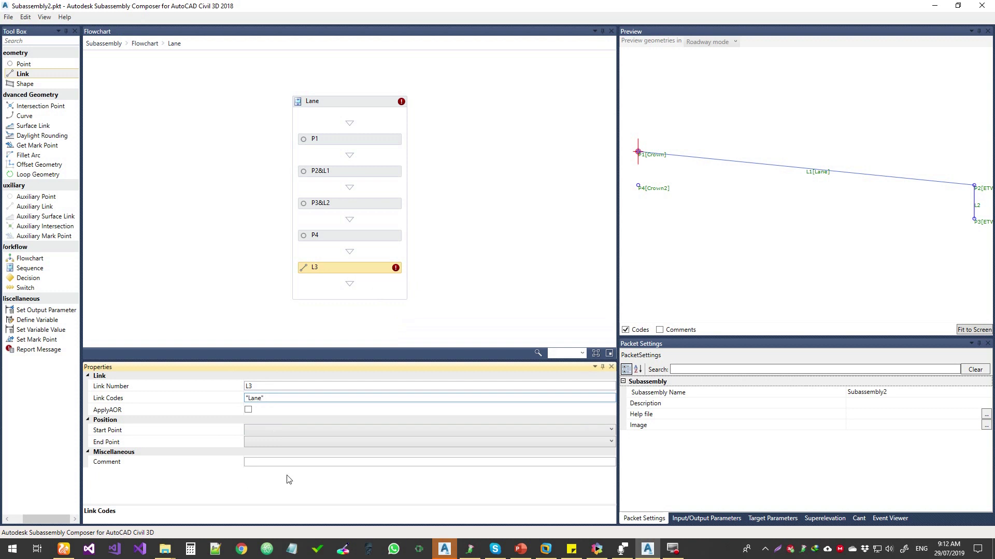
pyautogui.click(254, 431)
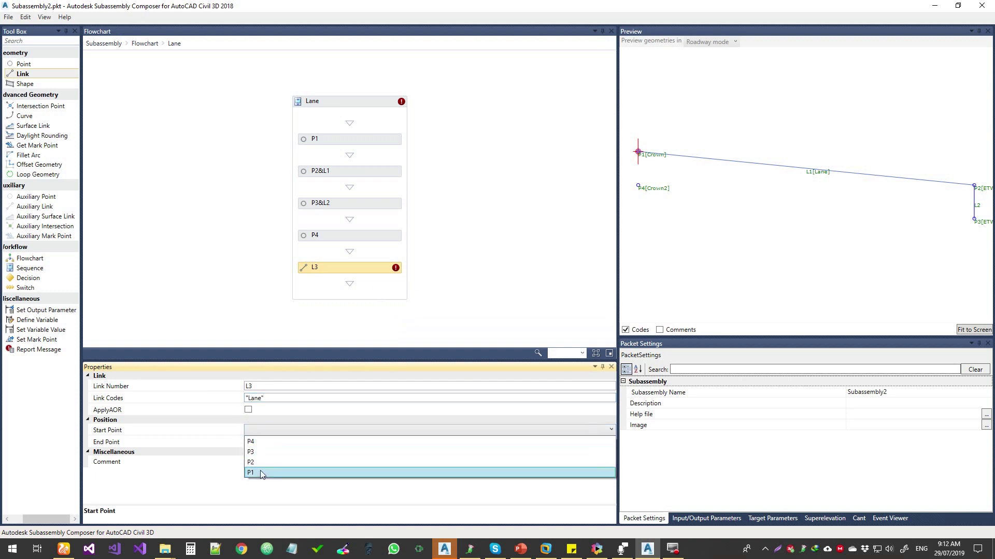
pyautogui.click(261, 473)
pyautogui.click(268, 443)
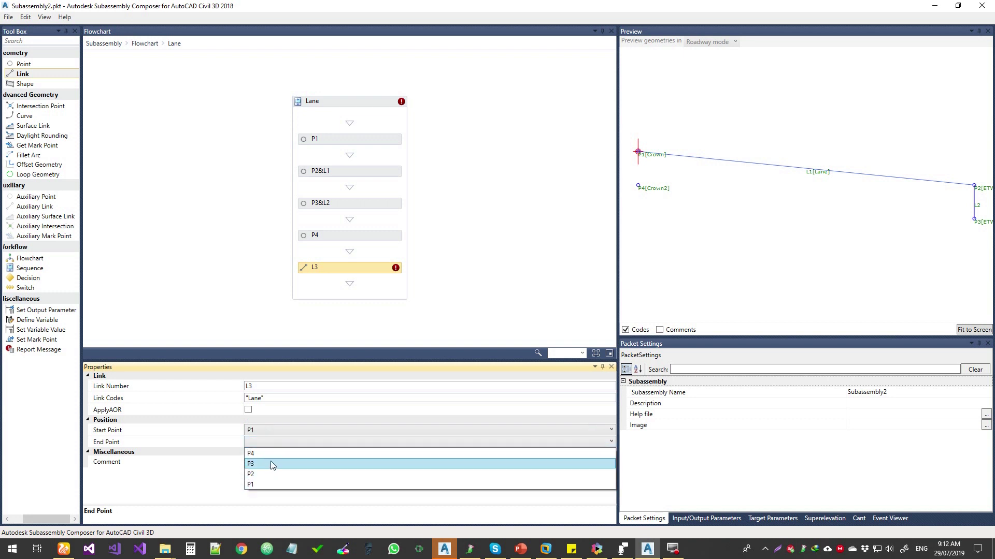
pyautogui.click(274, 453)
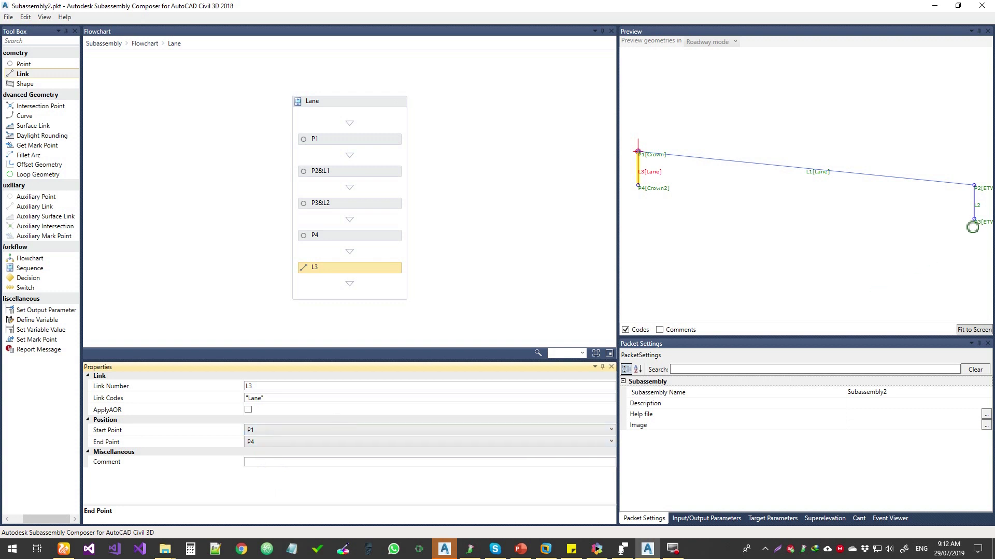
# Set the start point of link L3 to P3, with P4 as its end point.
pyautogui.click(308, 431)
pyautogui.click(291, 450)
pyautogui.click(300, 441)
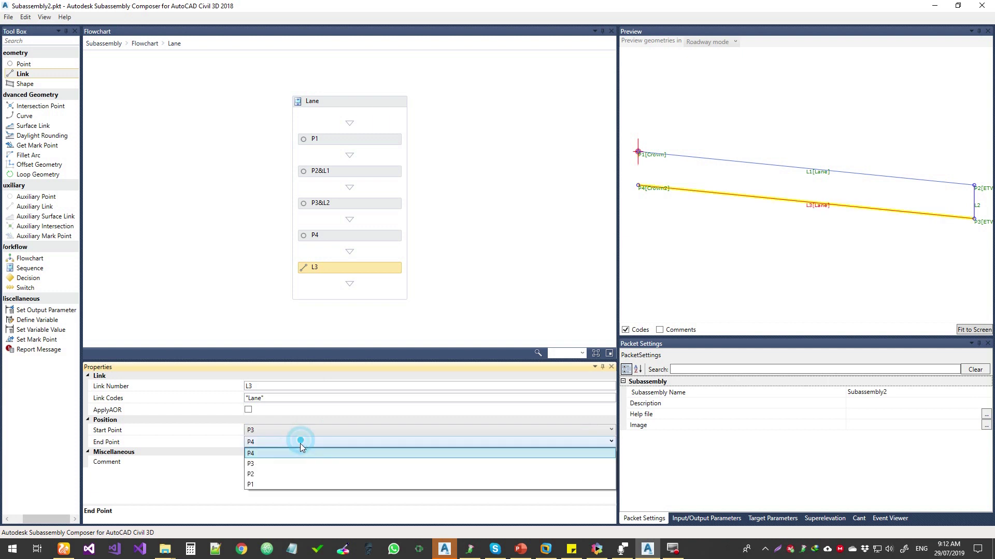
pyautogui.click(295, 453)
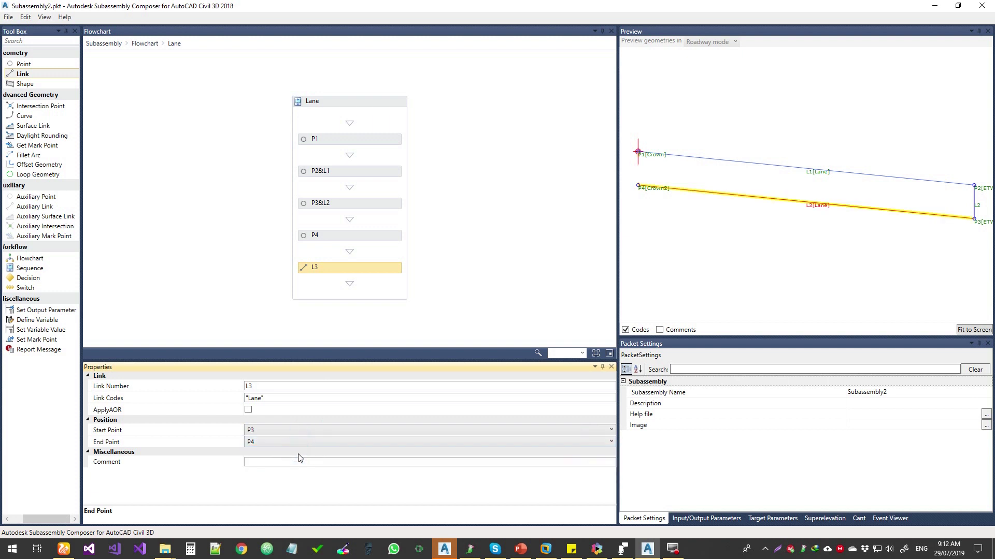
# Add another link after L3, coded "Lane", running from P1 to P4.
pyautogui.moveTo(34, 75); pyautogui.dragTo(343, 286)
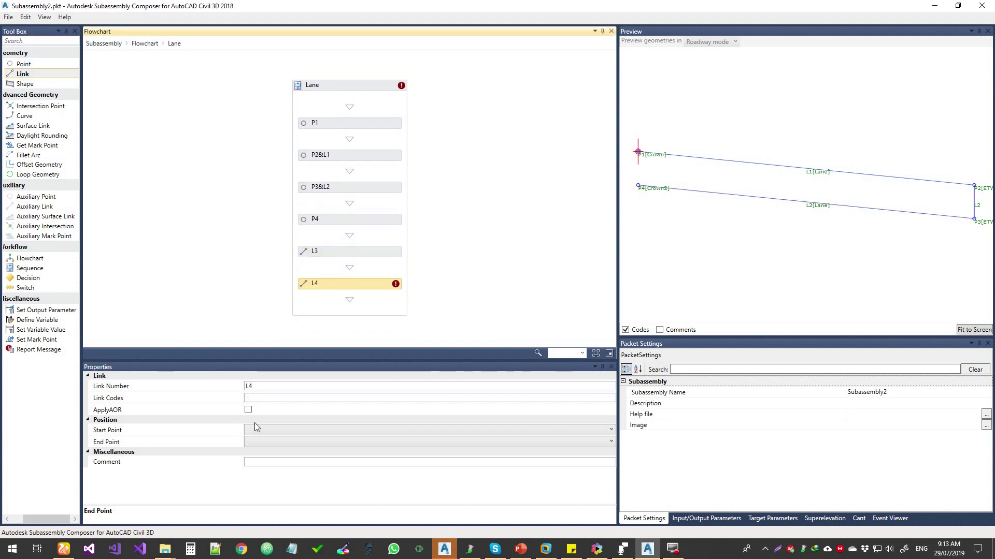
pyautogui.click(286, 398)
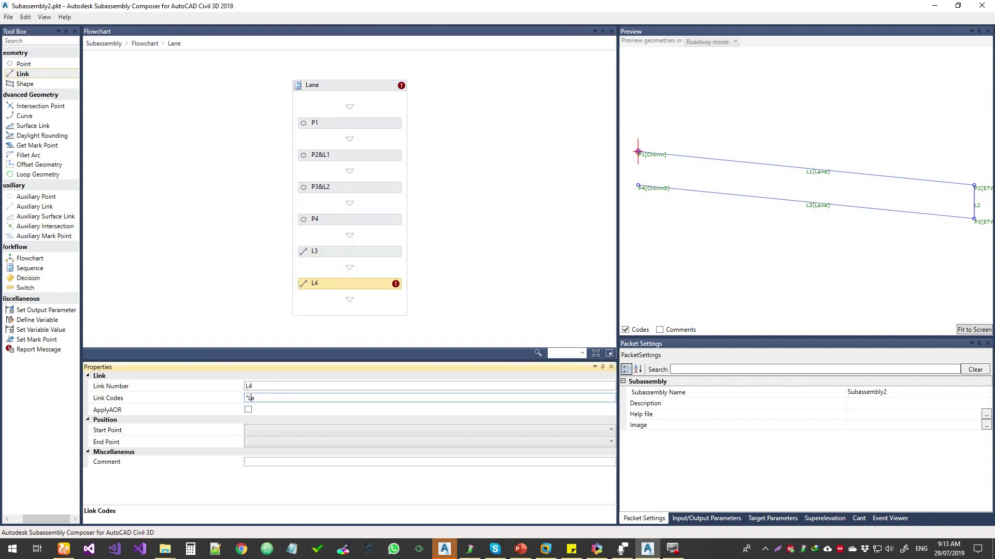
pyautogui.click(300, 430)
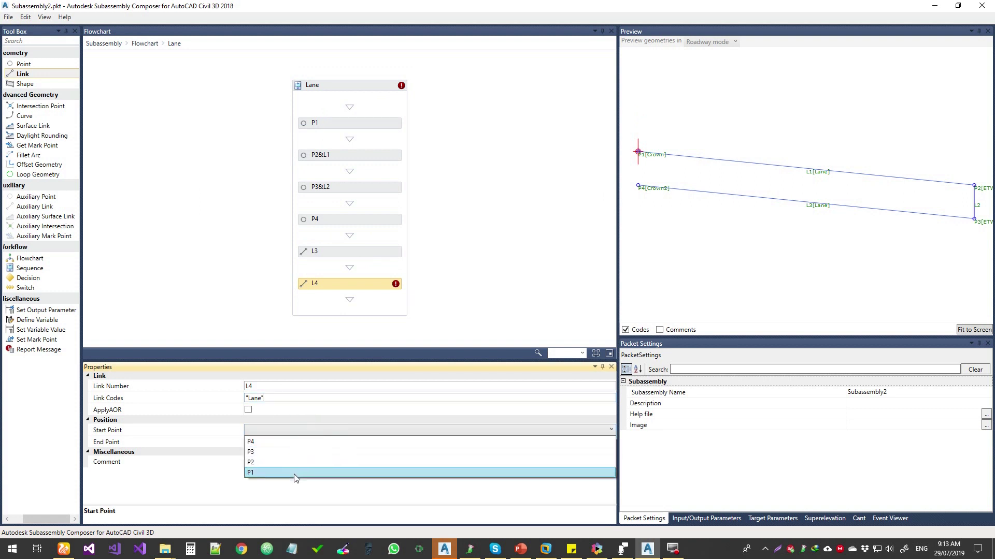
pyautogui.click(294, 473)
pyautogui.click(303, 442)
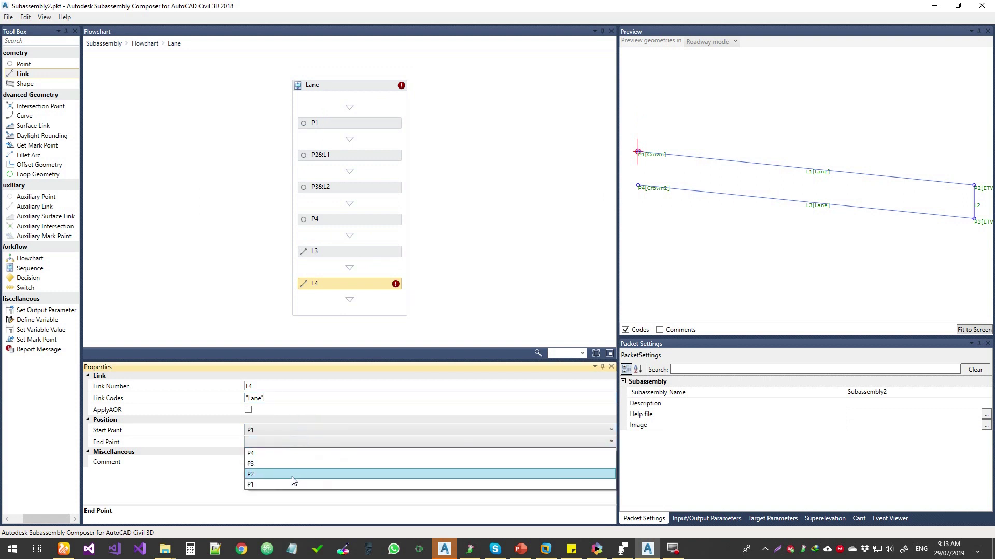
pyautogui.click(297, 456)
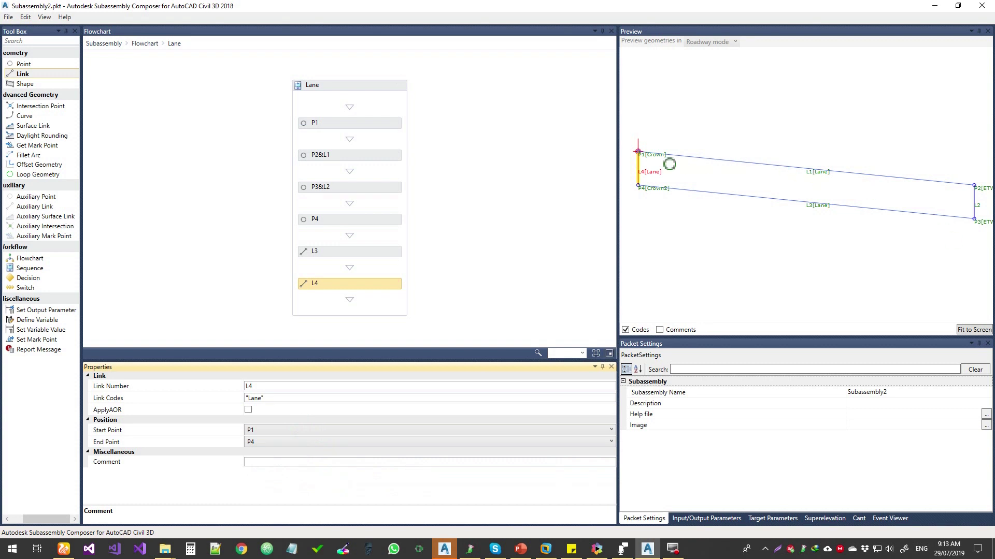
# Give link L2 between P2 and P3 the code "Lane" and fit the preview.
pyautogui.click(983, 210)
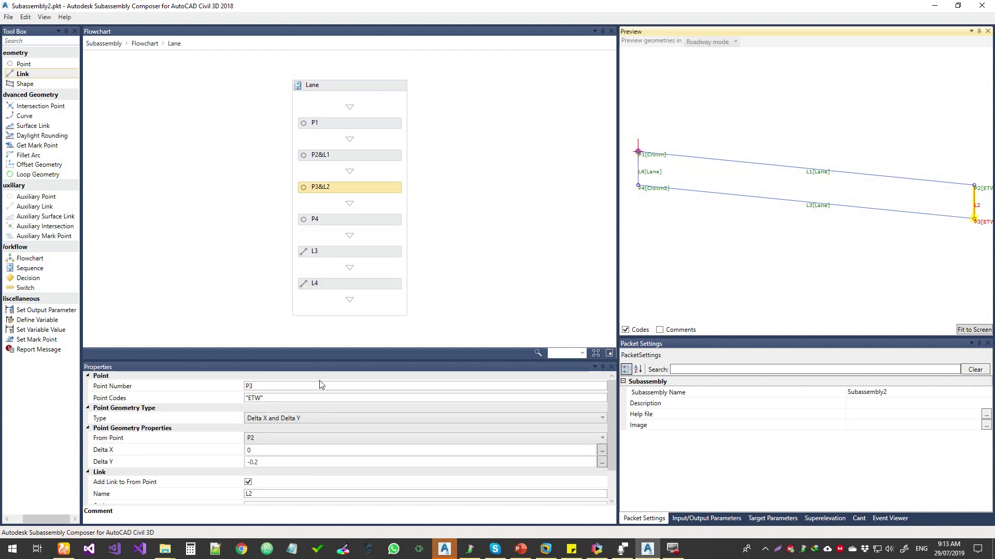
pyautogui.scroll(-1, 273, 490)
pyautogui.click(259, 469)
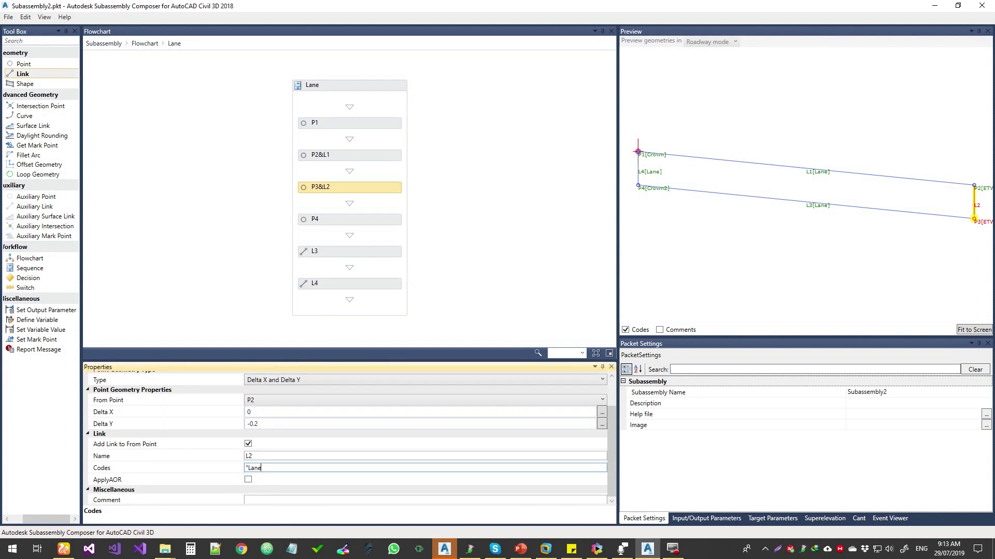
pyautogui.click(250, 412)
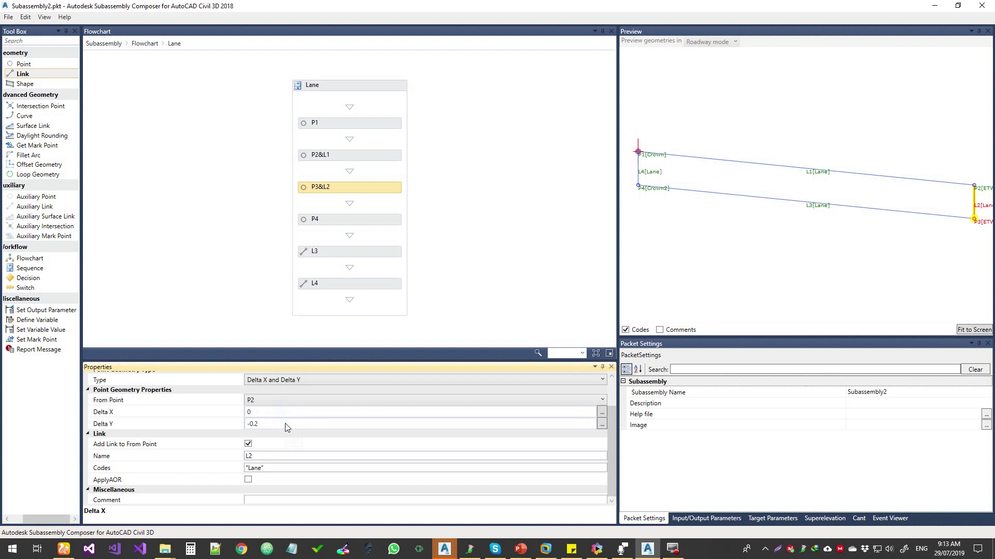
pyautogui.click(970, 332)
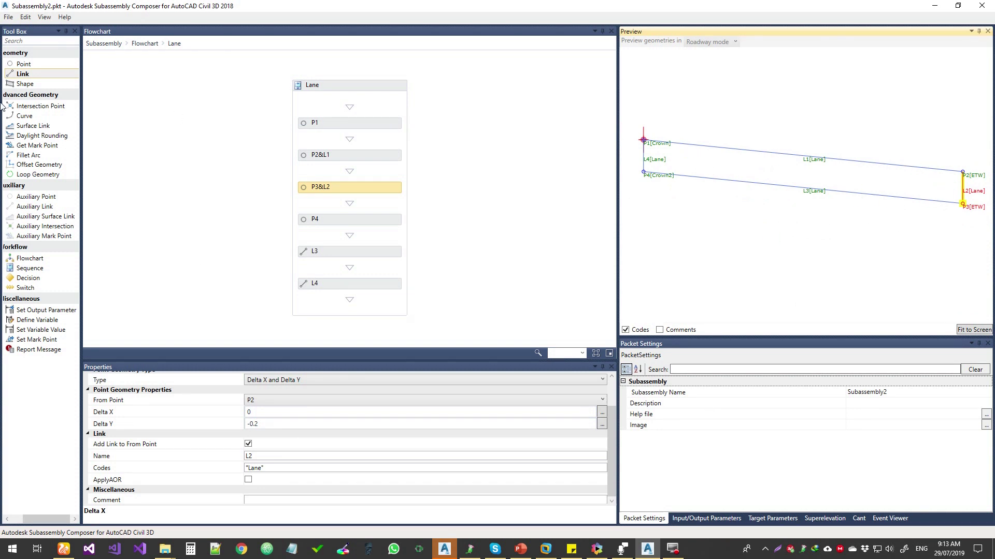
# Add a shape at the end of the Lane sequence, coded "Lane", filling the area enclosed by links L1 to L4.
pyautogui.moveTo(25, 84); pyautogui.dragTo(346, 301)
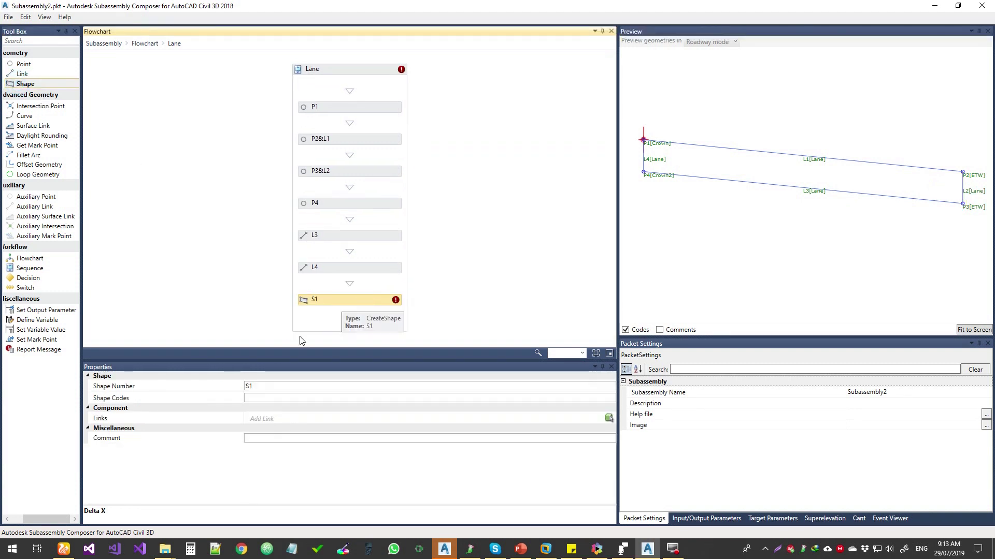
pyautogui.click(272, 396)
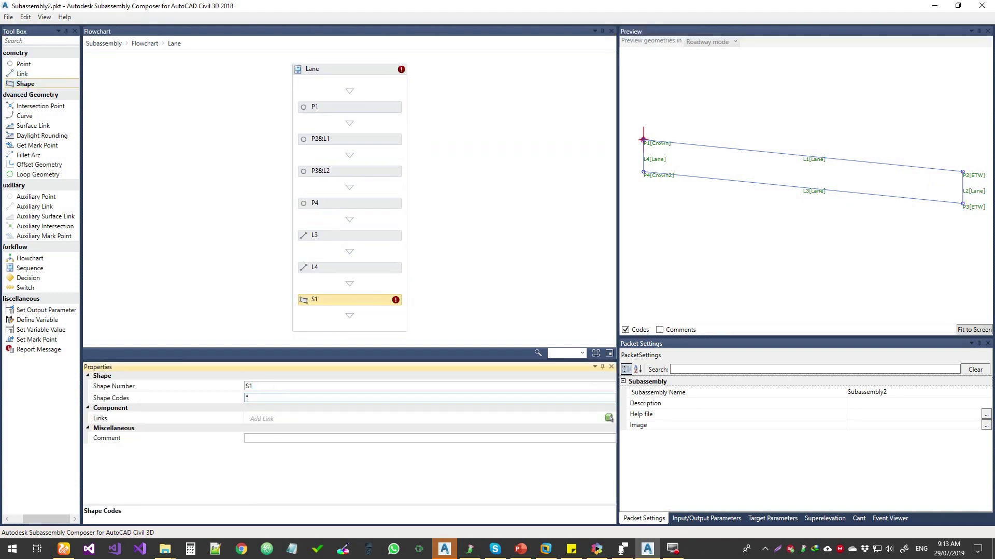
pyautogui.rightClick(266, 397)
pyautogui.click(266, 397)
pyautogui.click(263, 439)
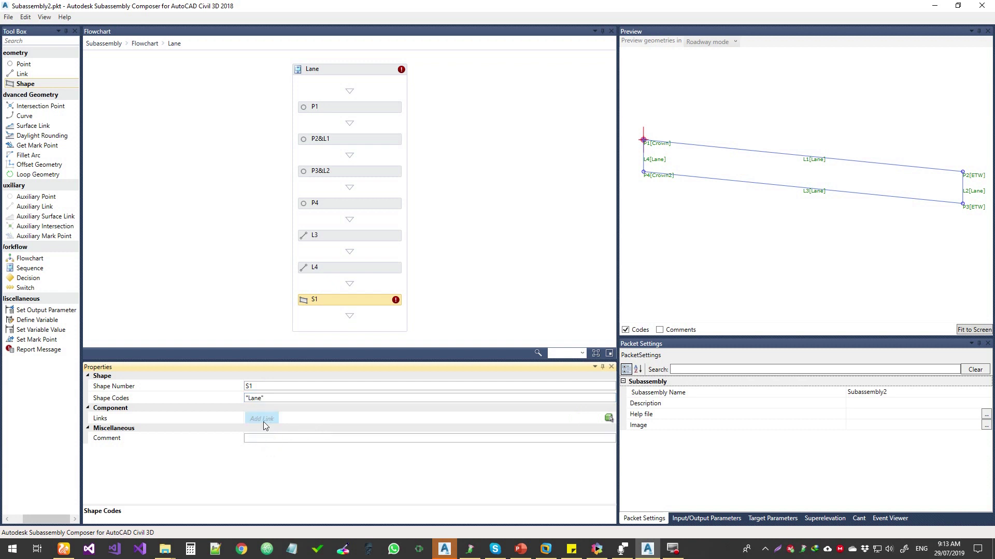
pyautogui.click(608, 418)
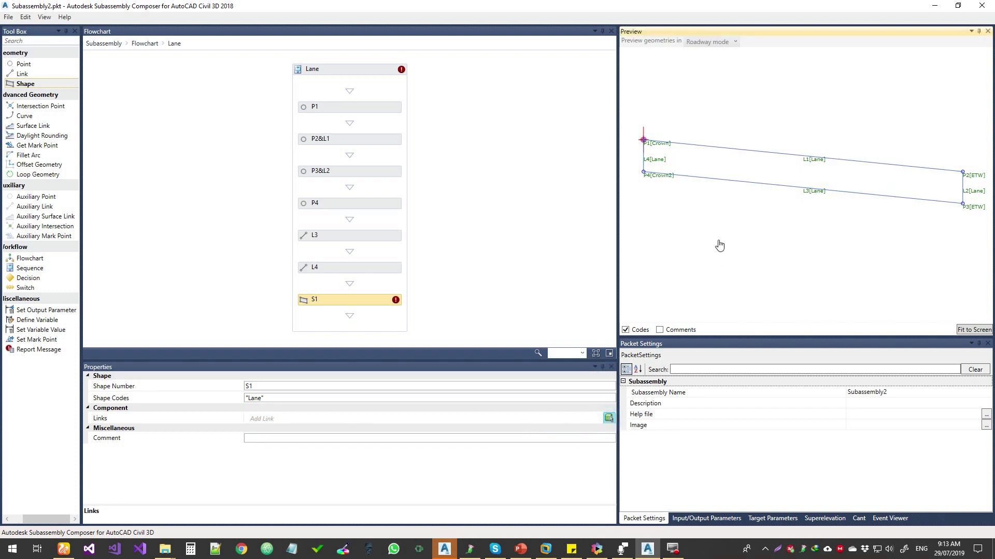
pyautogui.click(788, 165)
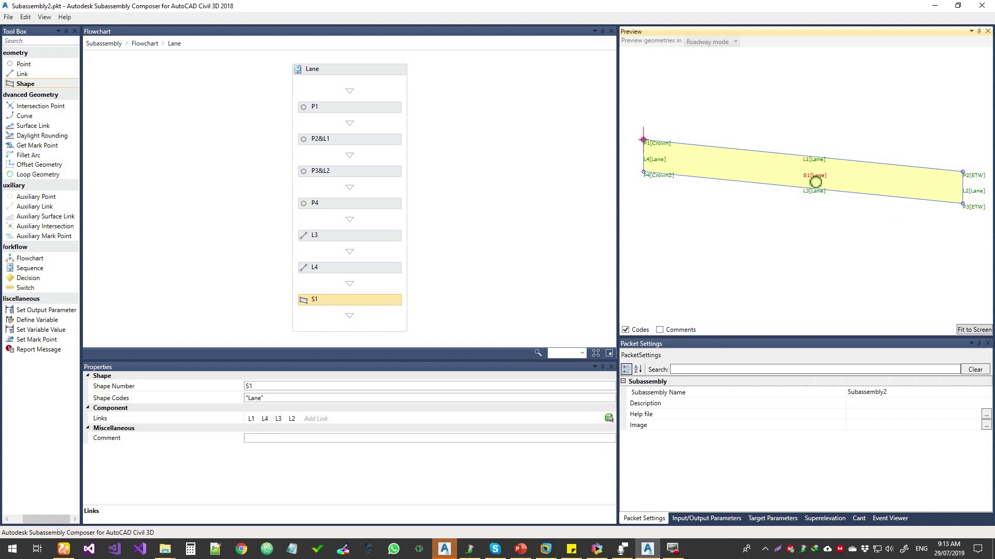
# Name the subassembly LaneTEST in the packet settings.
pyautogui.click(907, 390)
pyautogui.click(916, 390)
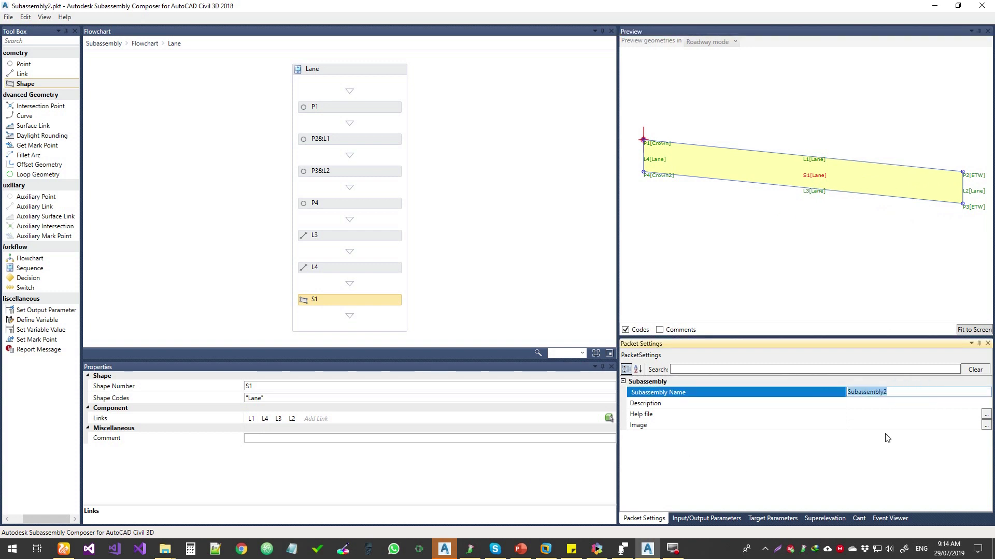
pyautogui.write('LaneTEST')
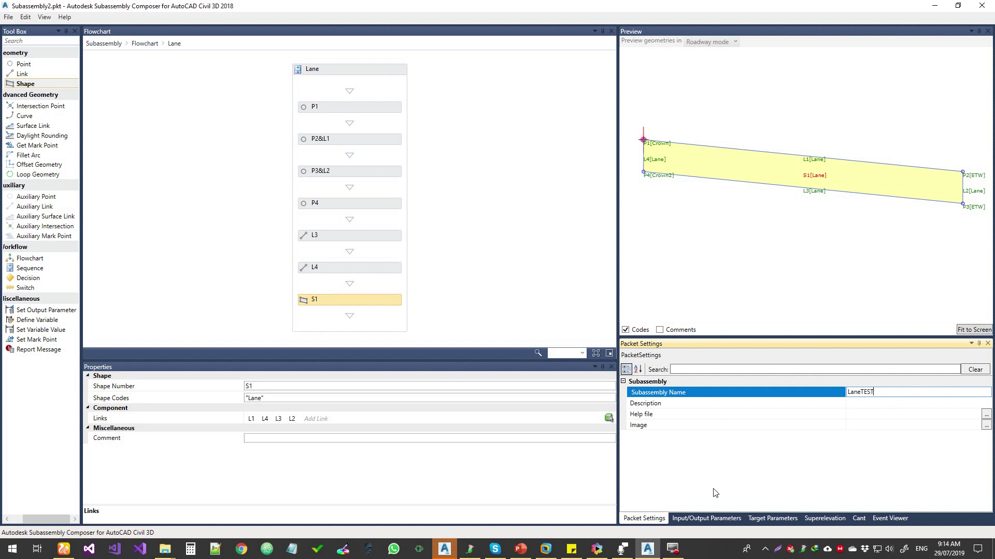
# Set the default value of the Side input parameter to Left.
pyautogui.click(707, 520)
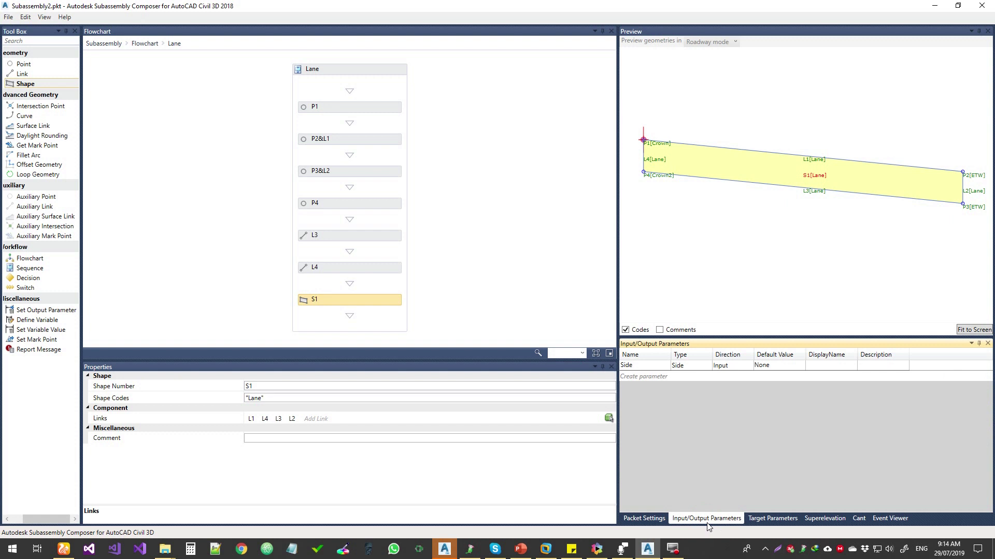
pyautogui.click(738, 370)
pyautogui.click(776, 367)
pyautogui.click(773, 387)
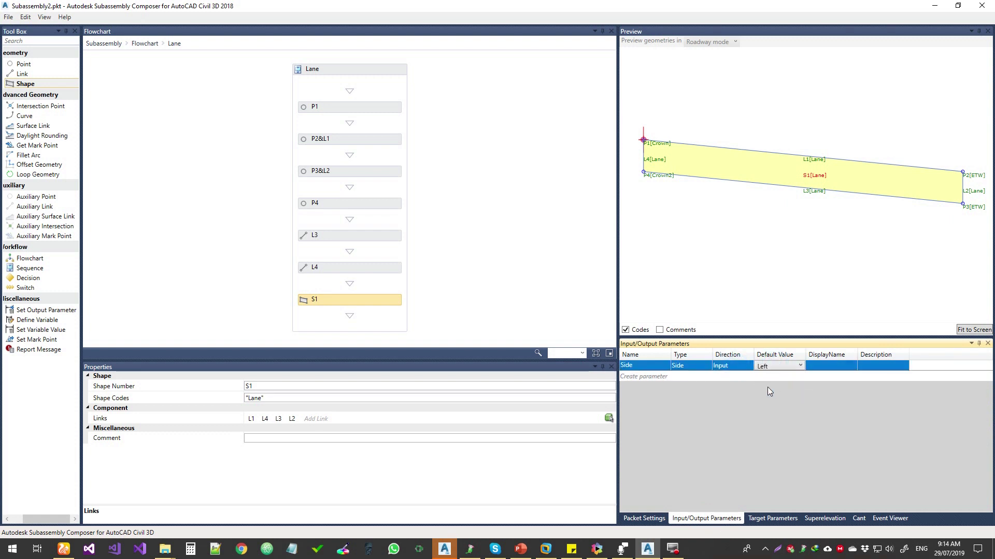
pyautogui.click(832, 369)
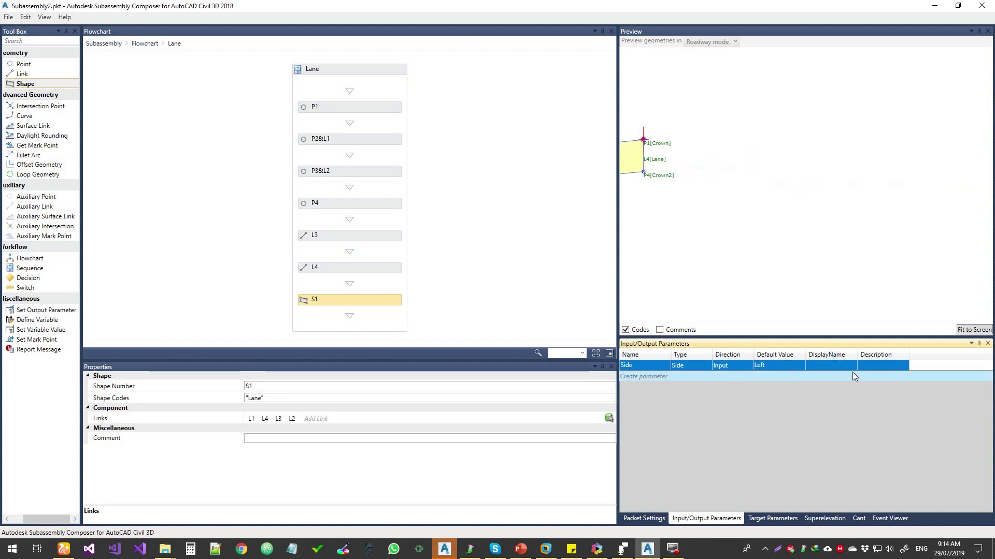
# Review the target parameters, superelevation, cant and event viewer settings, return to the packet settings and fit the preview.
pyautogui.click(777, 519)
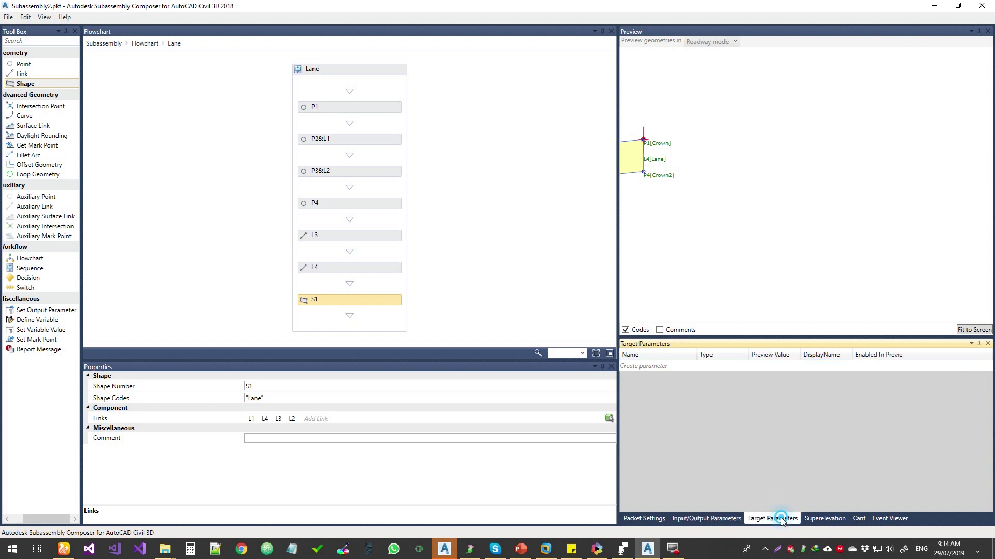
pyautogui.click(822, 522)
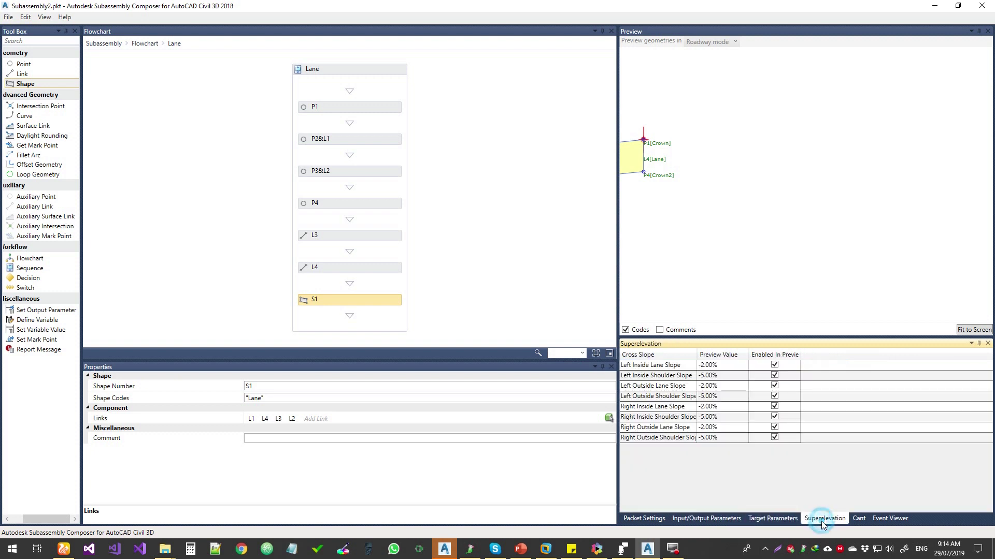
pyautogui.click(858, 519)
pyautogui.click(889, 519)
pyautogui.click(650, 522)
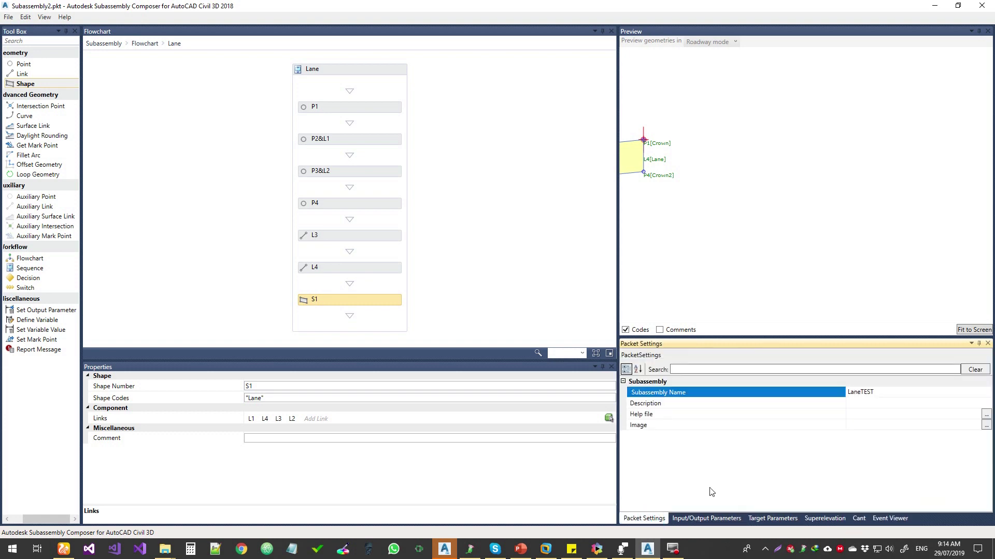
pyautogui.click(973, 330)
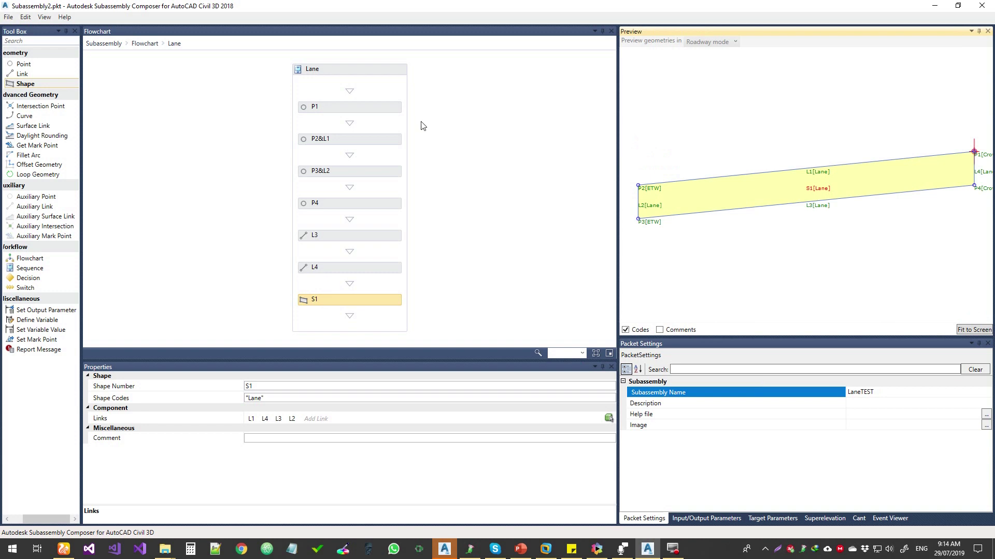
pyautogui.click(9, 17)
pyautogui.click(24, 64)
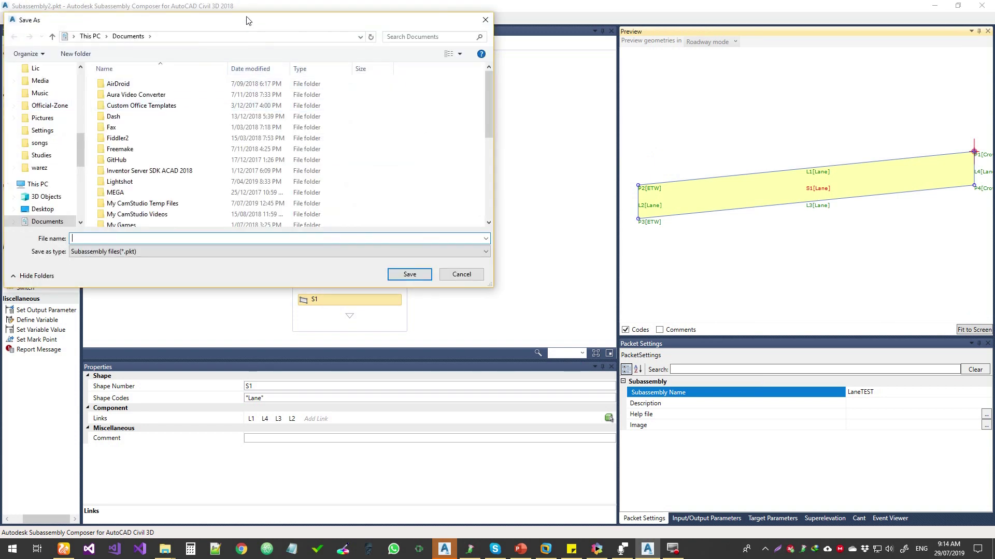
pyautogui.press('Escape')
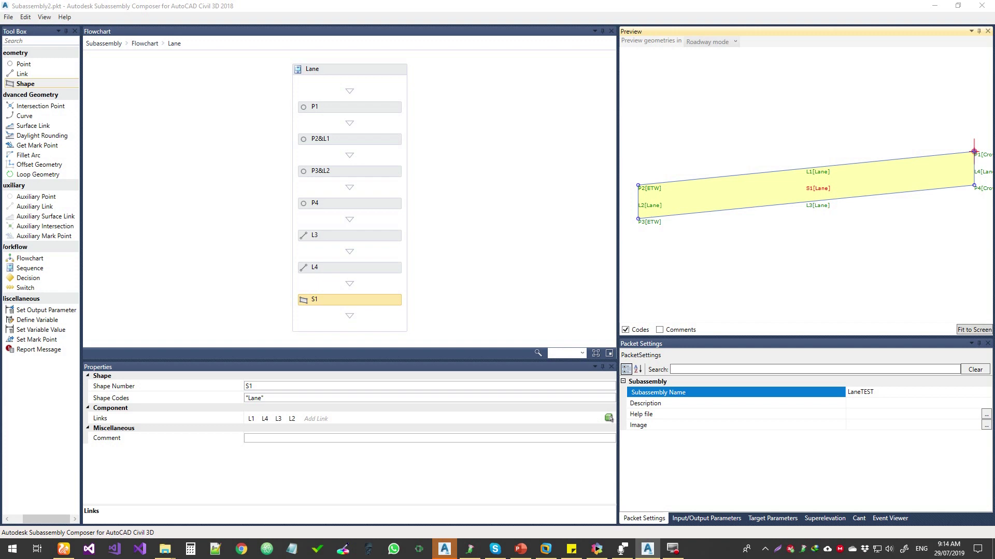
# Save the subassembly as a PKT file named LaneTest in the SubAssemblyComposer Excercise folder.
pyautogui.hotkey('ctrl', 'shift', 's')
pyautogui.click(415, 371)
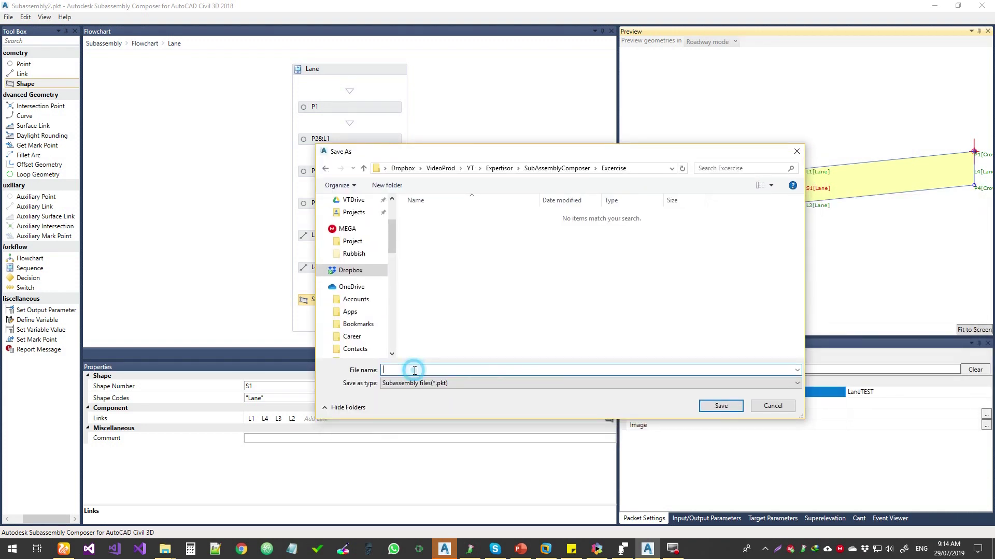
pyautogui.write('Late')
pyautogui.write('aneTest')
pyautogui.moveTo(565, 153); pyautogui.dragTo(434, 130)
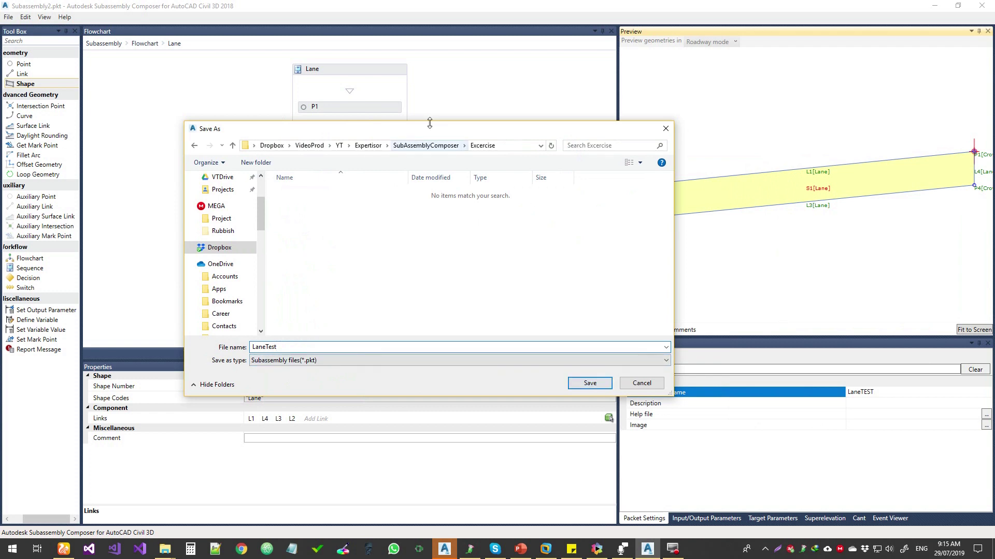
pyautogui.click(573, 382)
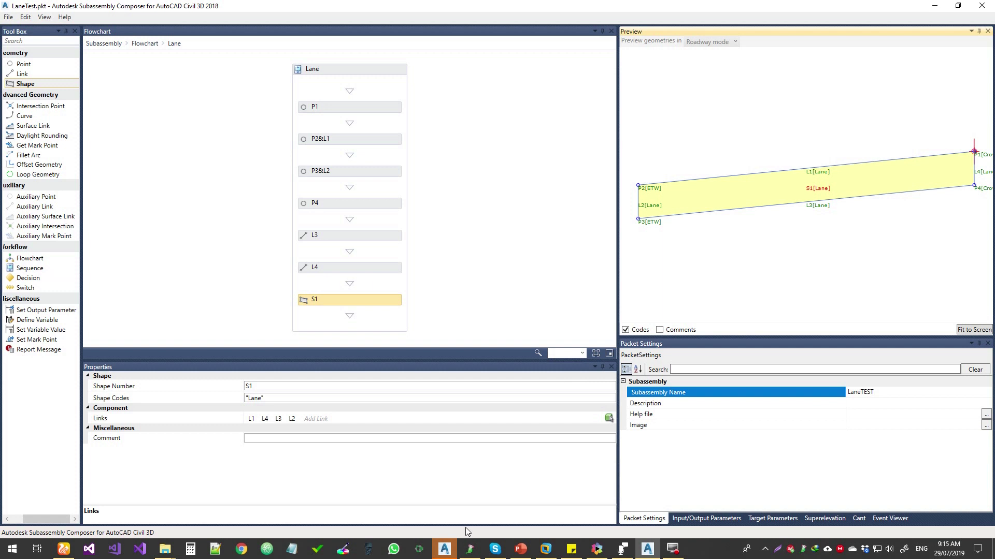
# Switch to AutoCAD Civil 3D and dismiss the Drawing Recovery message.
pyautogui.click(444, 552)
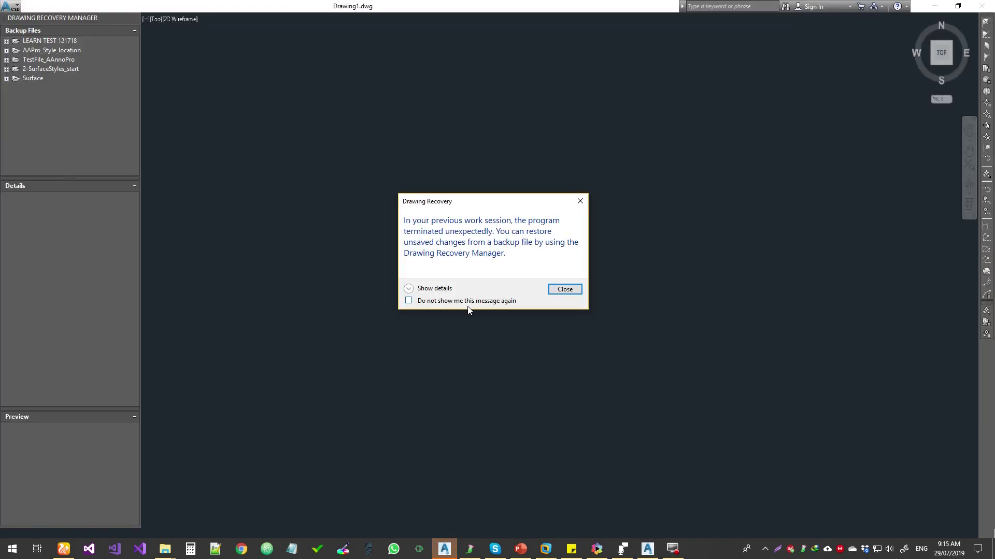
pyautogui.click(564, 288)
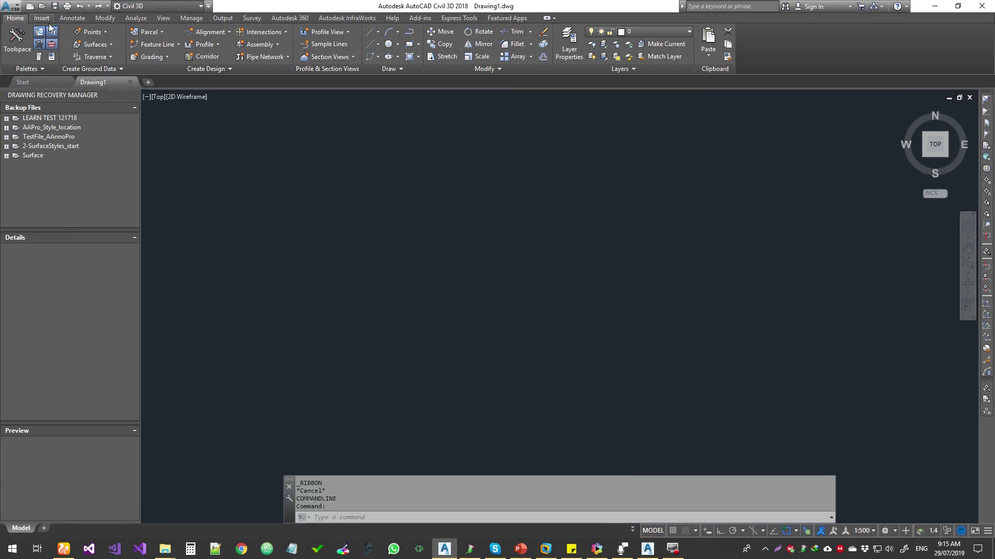
pyautogui.click(426, 275)
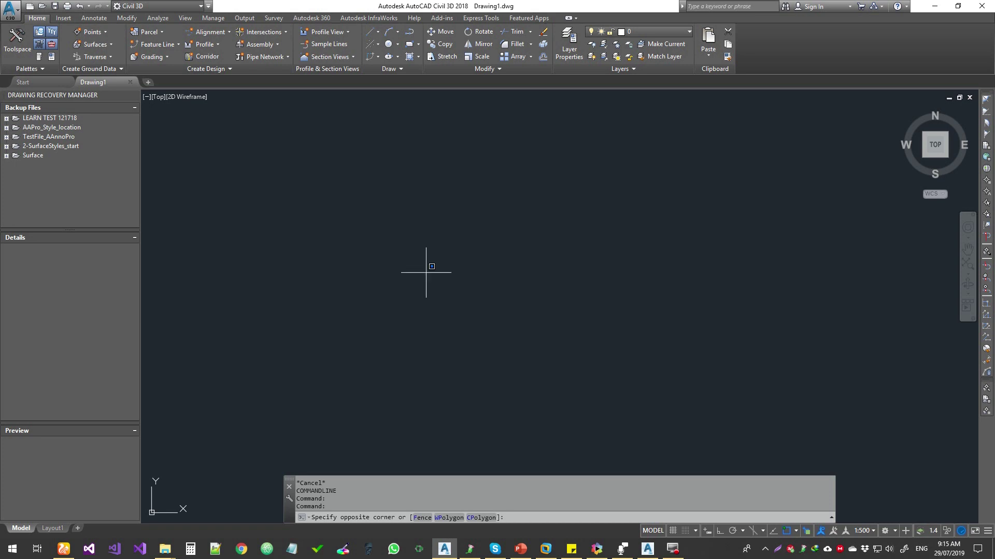
pyautogui.click(336, 179)
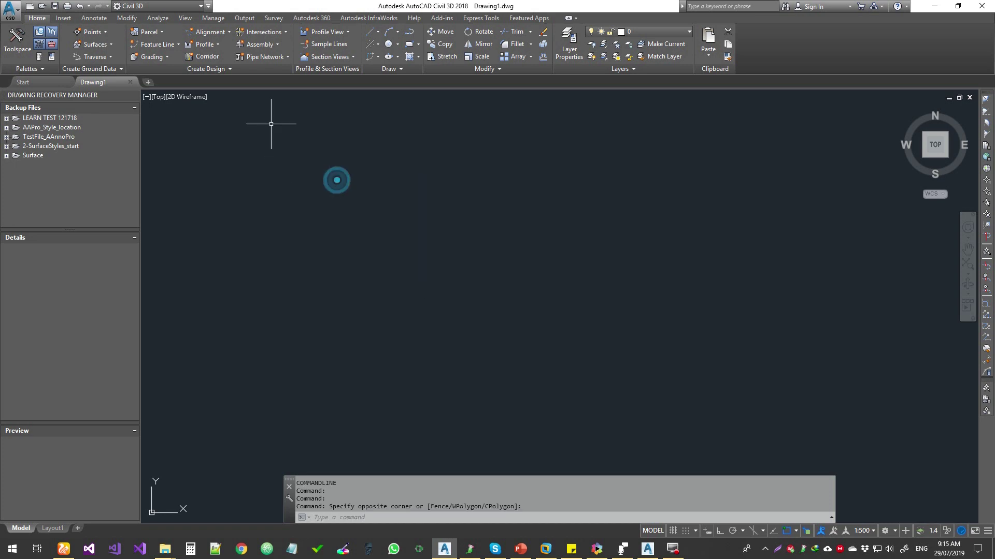
# Open the Surface.dwg drawing and take no action on the missing pay item file.
pyautogui.click(11, 10)
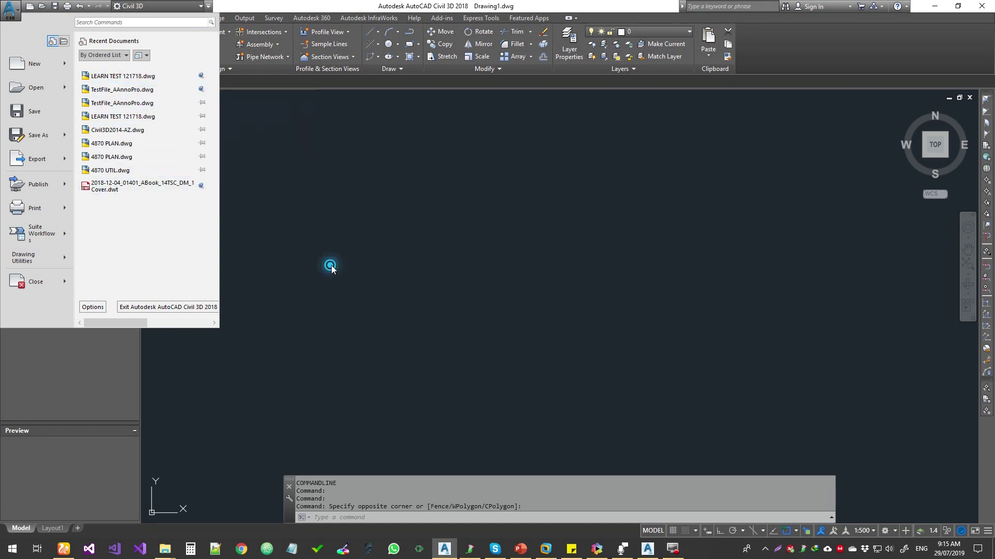
pyautogui.click(328, 266)
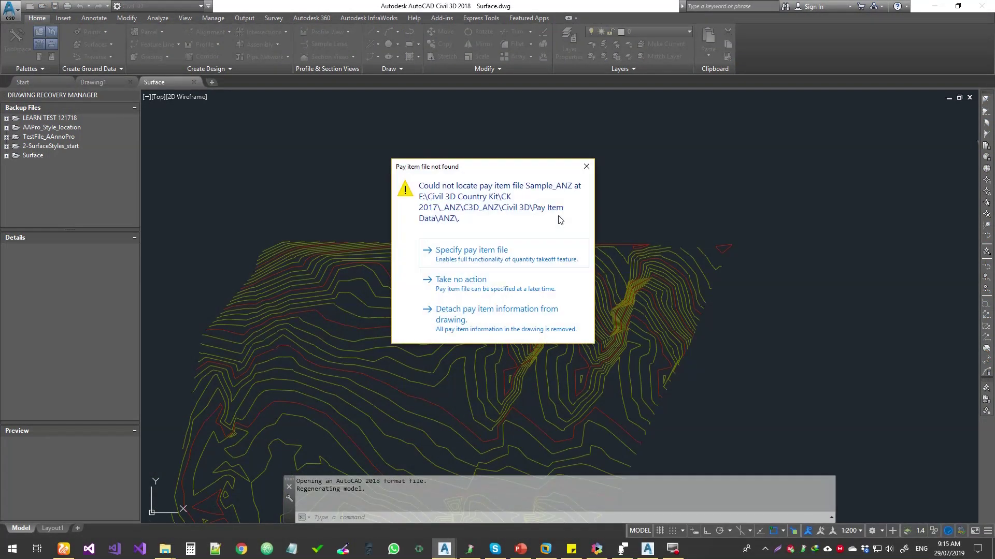
pyautogui.click(462, 279)
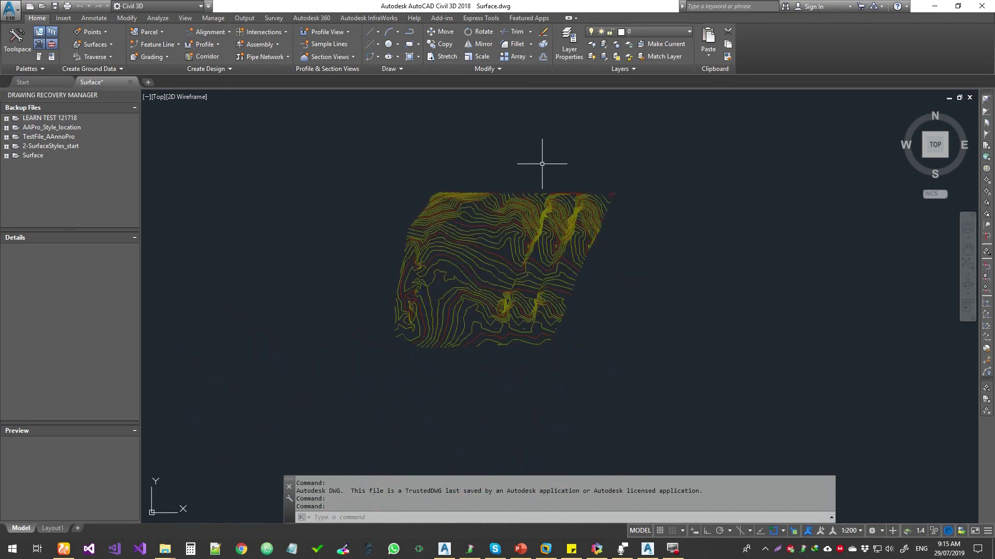
pyautogui.moveTo(542, 163); pyautogui.dragTo(530, 132, button='middle')
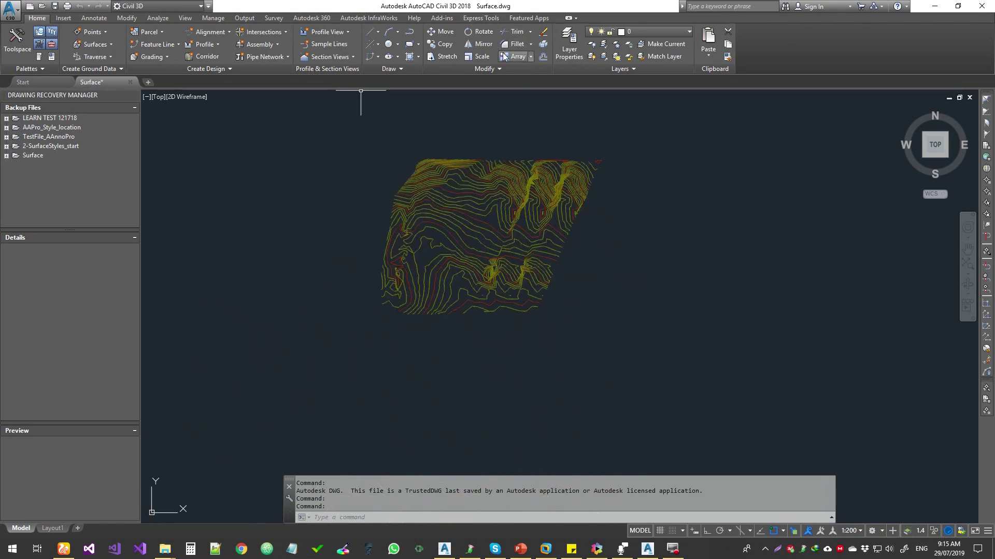
# Display the Quick Ref tool palette and import the LaneTest subassembly file from the Excercise folder into it.
pyautogui.hotkey('ctrl', '3')
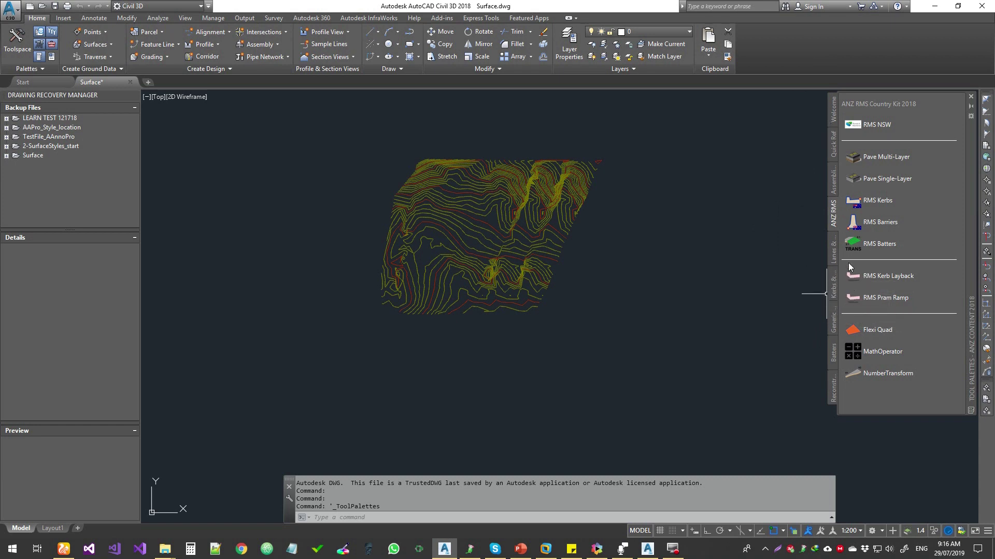
pyautogui.click(833, 141)
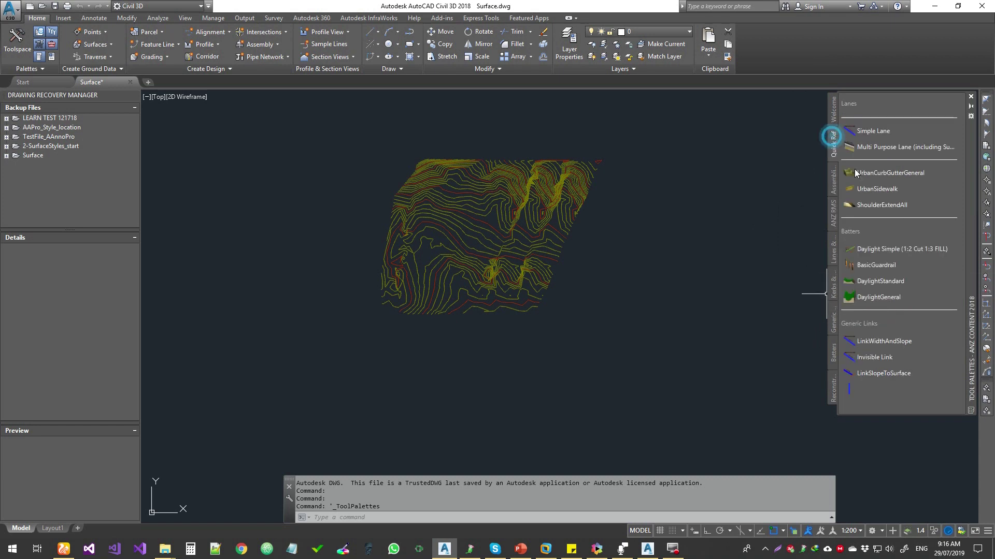
pyautogui.rightClick(971, 293)
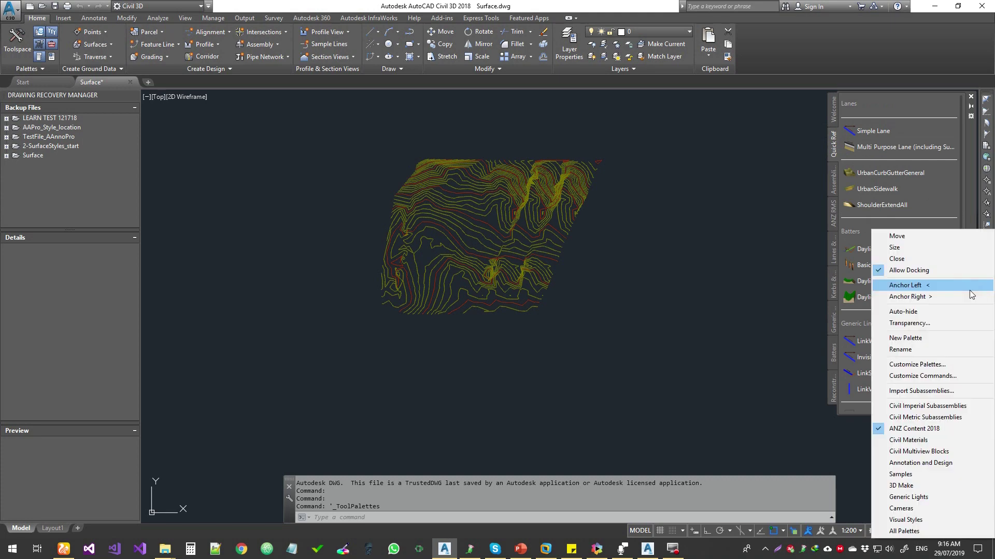
pyautogui.click(925, 391)
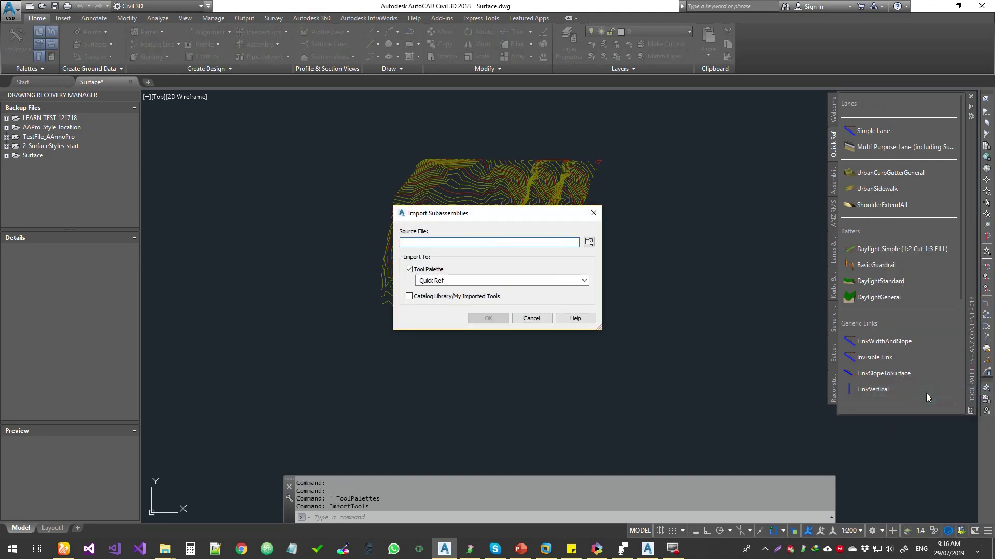
pyautogui.click(589, 242)
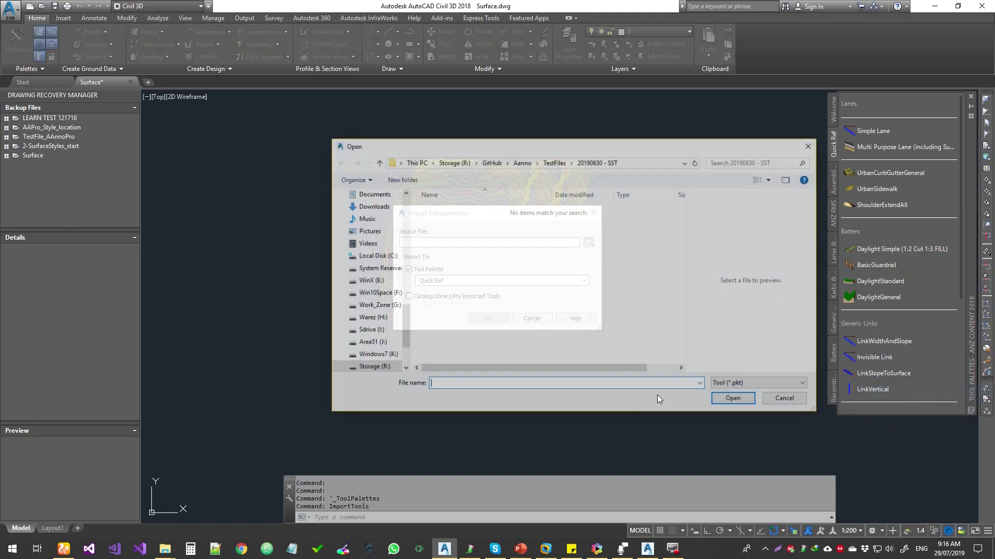
pyautogui.press('Escape')
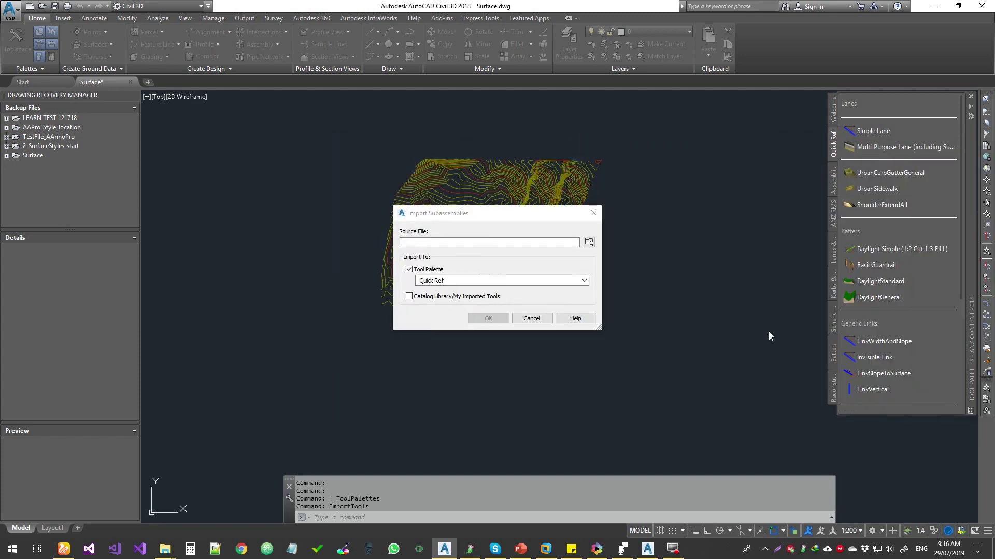
pyautogui.moveTo(172, 556)
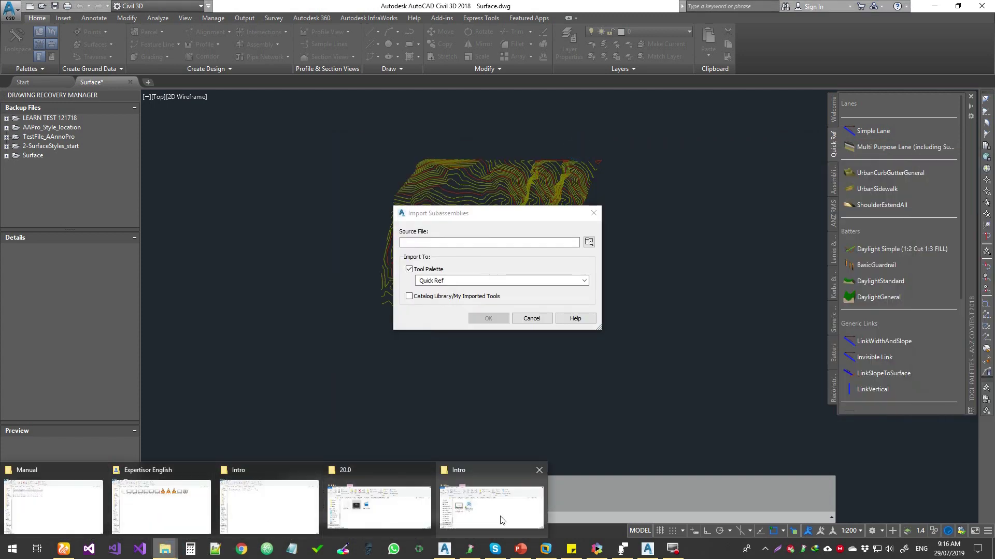
pyautogui.click(473, 518)
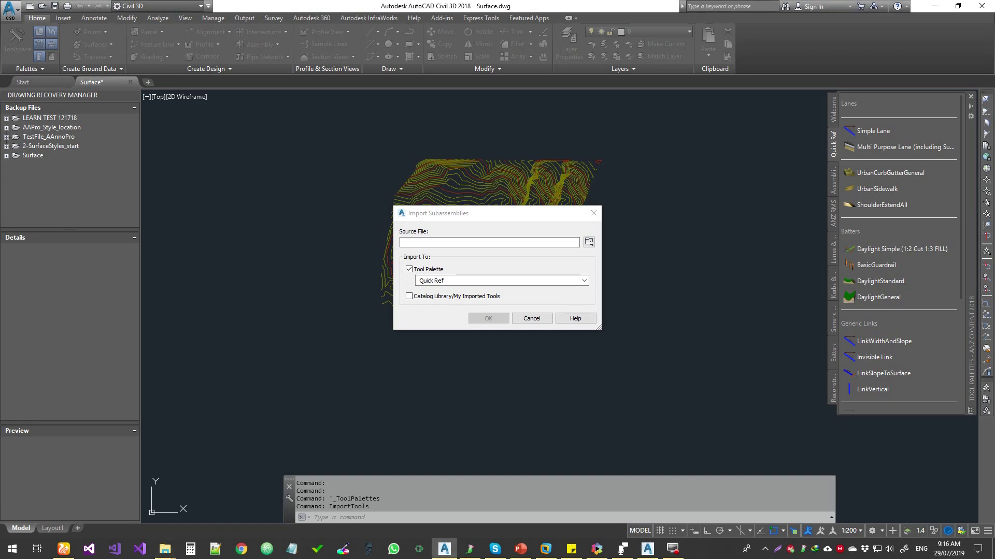
pyautogui.press('Return')
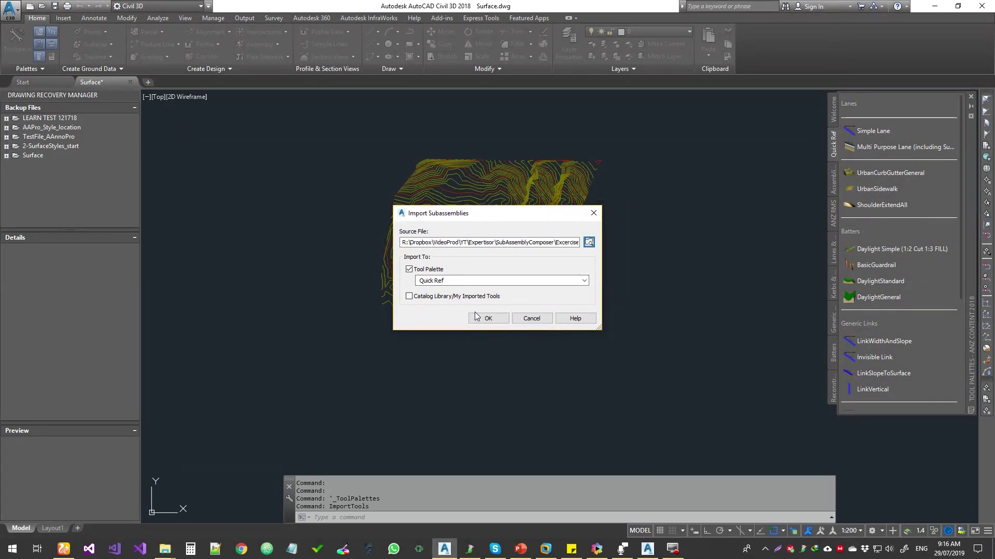
pyautogui.click(492, 319)
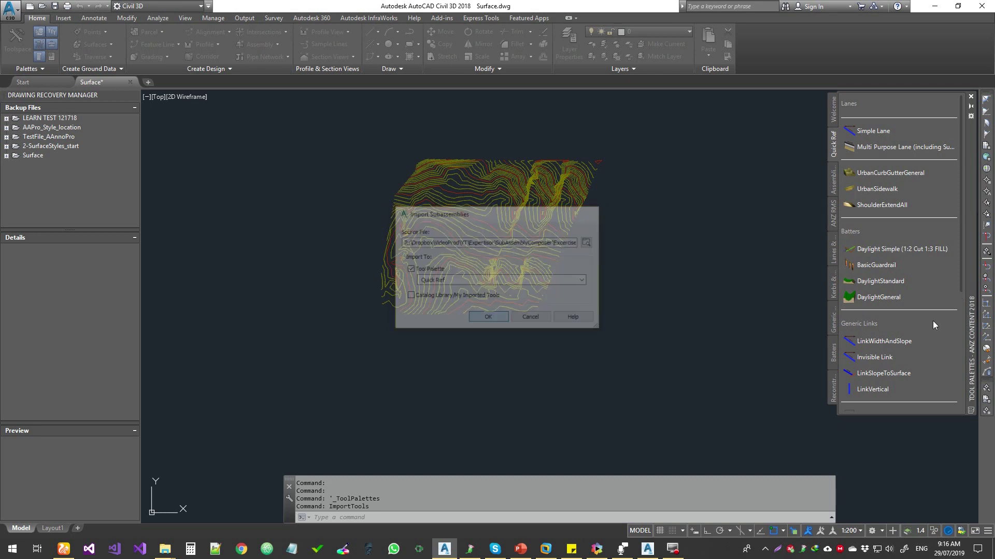
pyautogui.scroll(-5, 921, 343)
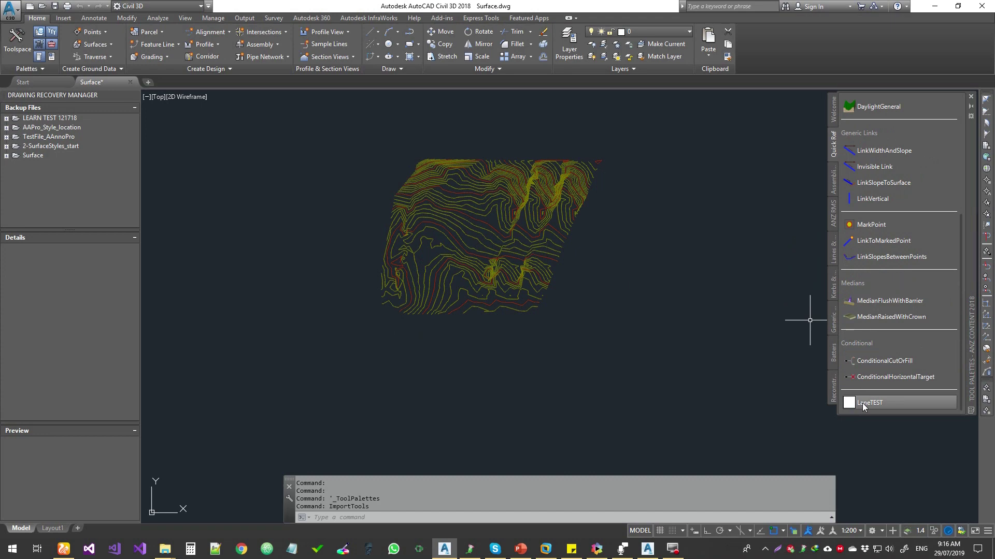
# Create an assembly with the default name, type and styles and place it in the empty area east of the surface contours.
pyautogui.moveTo(572, 235); pyautogui.dragTo(524, 242, button='middle')
pyautogui.scroll(5, 493, 189)
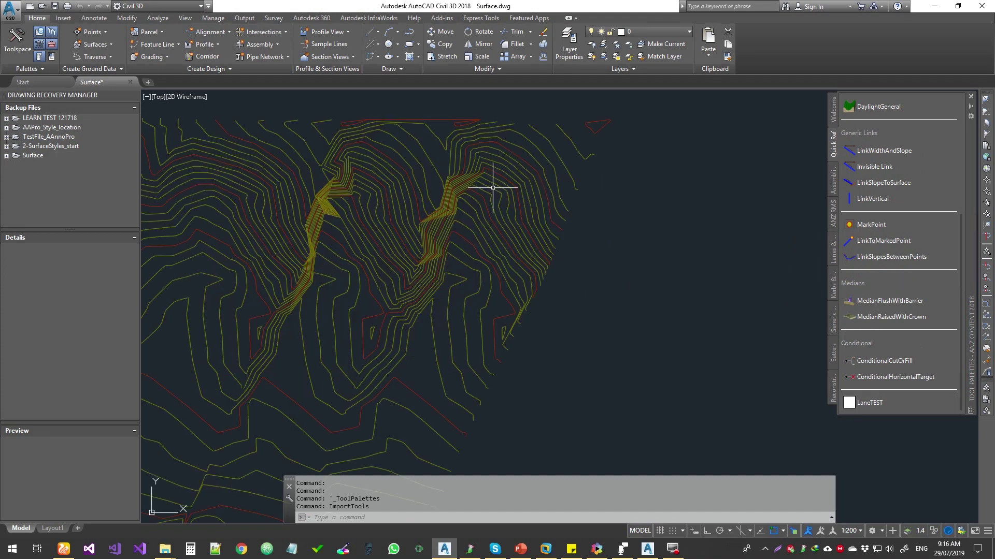
pyautogui.moveTo(645, 239); pyautogui.dragTo(473, 240, button='middle')
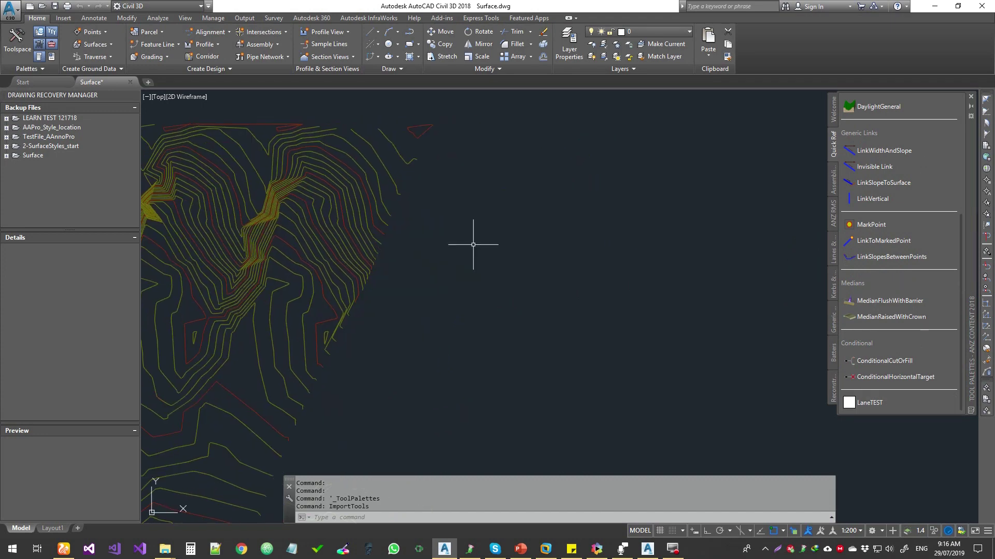
pyautogui.click(251, 46)
pyautogui.click(263, 63)
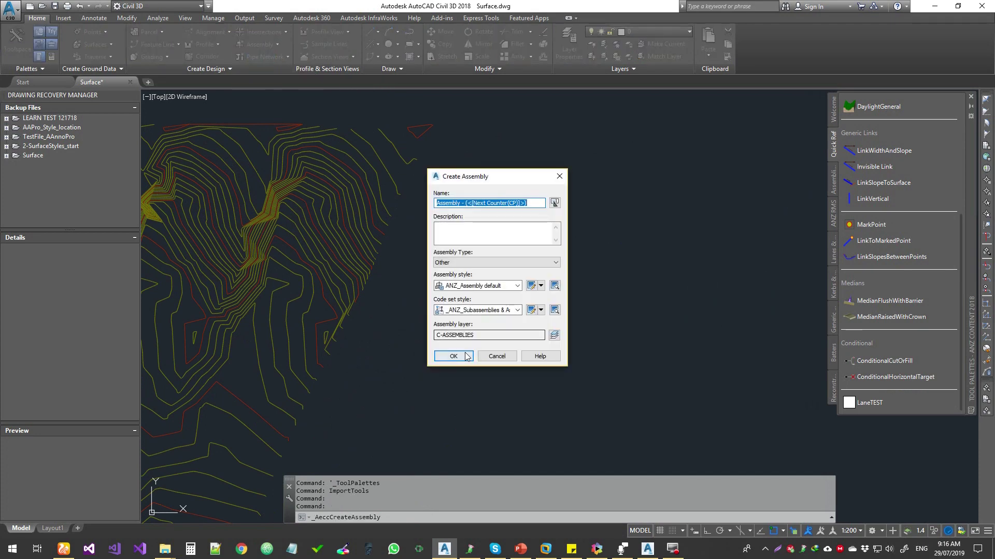
pyautogui.click(455, 356)
pyautogui.click(559, 307)
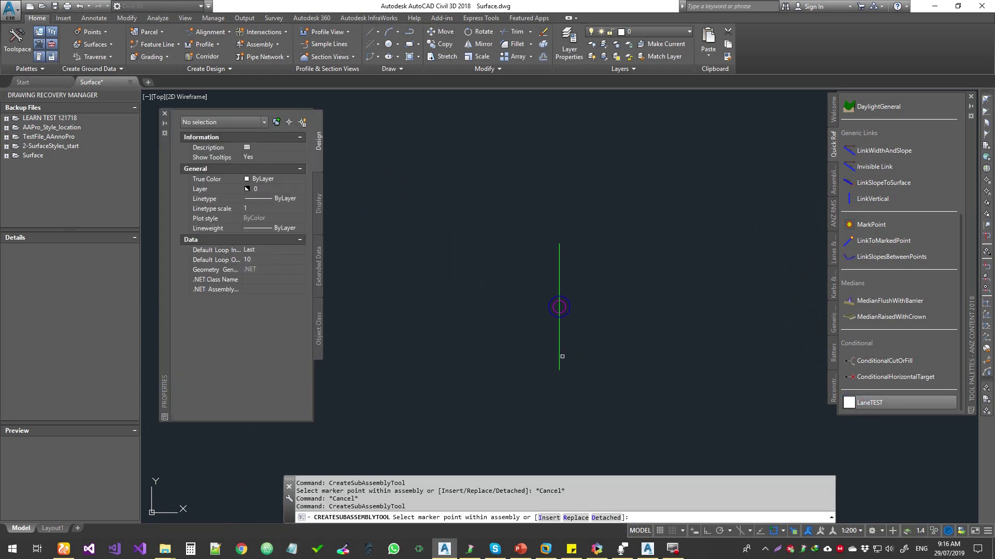
# Try to attach the LaneTEST subassembly to the new assembly, continuing despite the missing .NET classes.
pyautogui.click(559, 352)
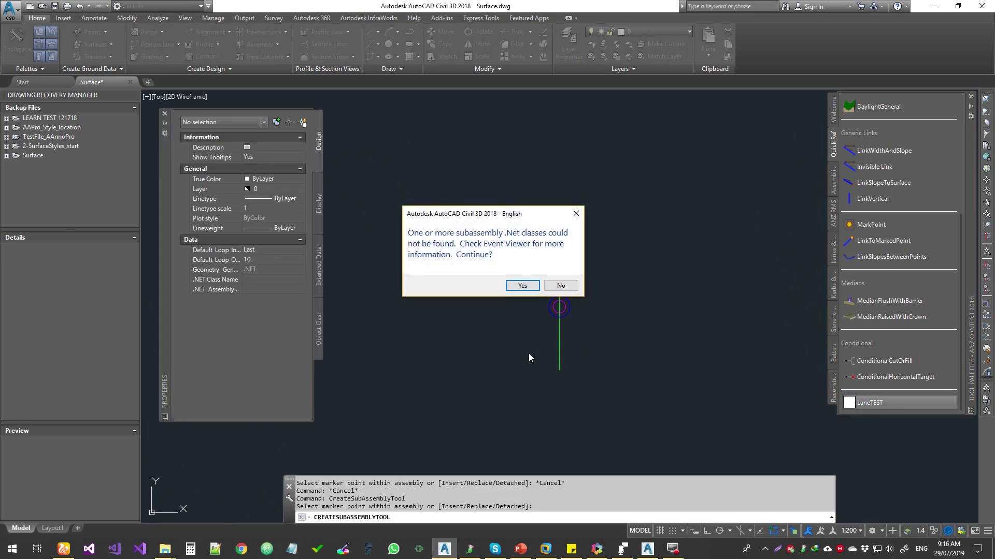
pyautogui.click(522, 286)
pyautogui.click(548, 295)
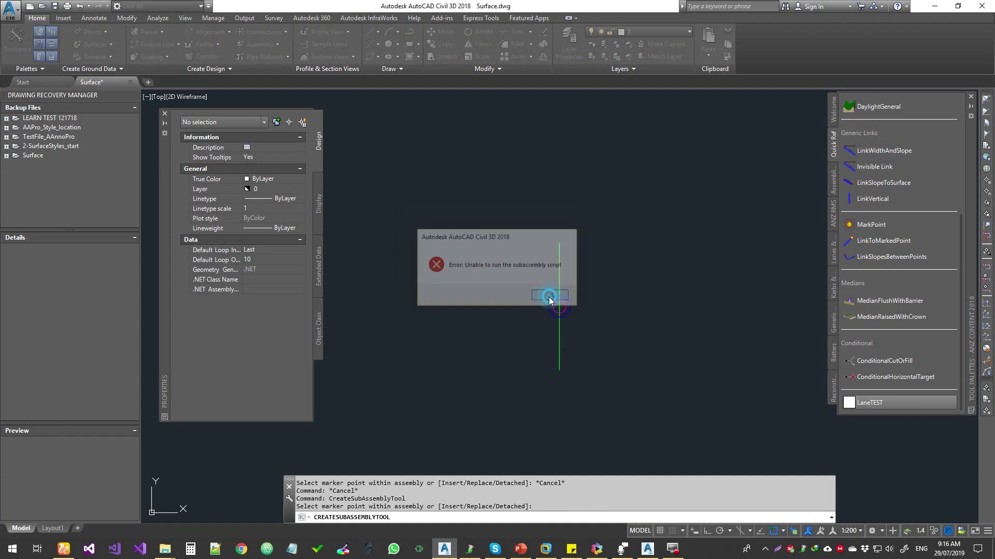
# Attach the LaneTEST subassembly to the assembly baseline with its side kept as Right.
pyautogui.click(880, 403)
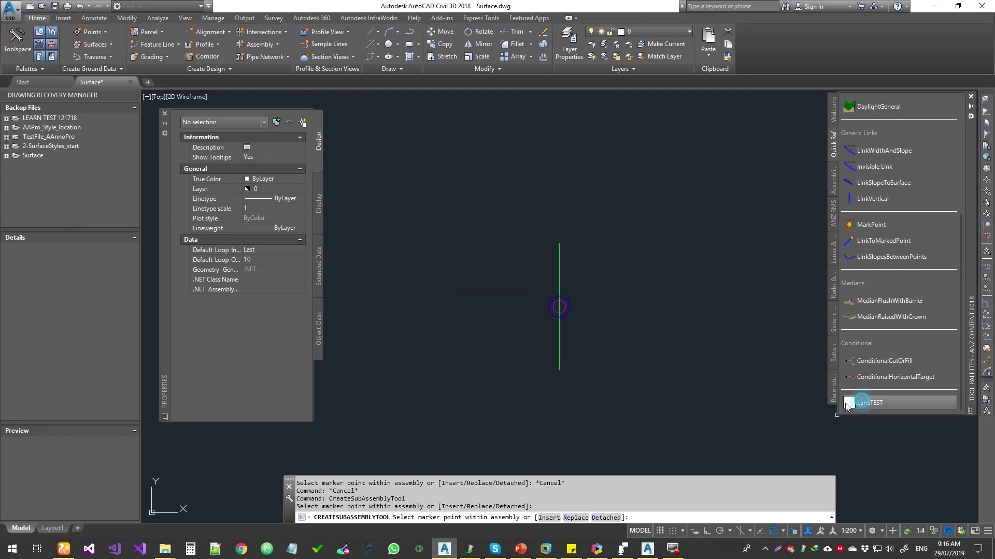
pyautogui.click(560, 359)
pyautogui.scroll(4, 605, 319)
pyautogui.moveTo(616, 380); pyautogui.dragTo(603, 331, button='middle')
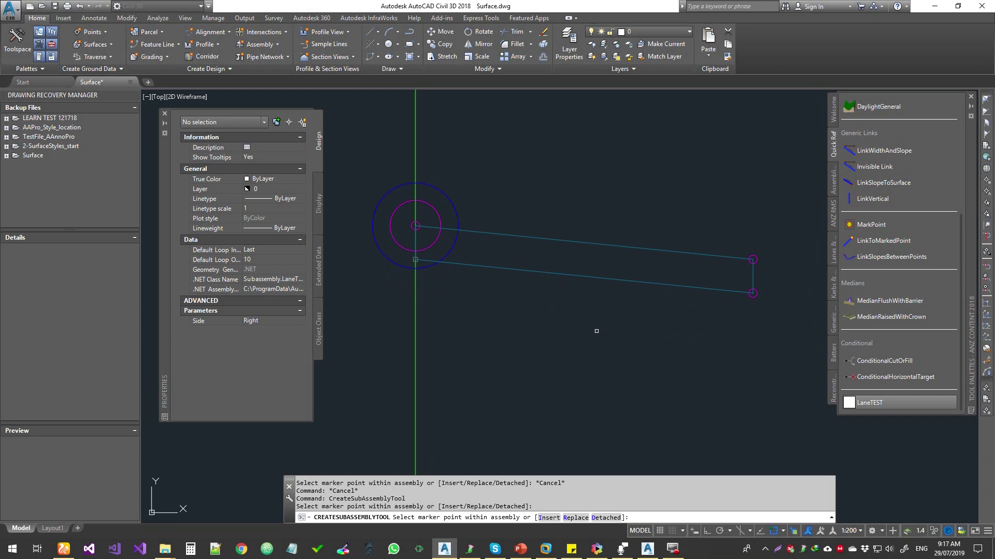
pyautogui.scroll(-2, 570, 310)
pyautogui.scroll(5, 573, 302)
pyautogui.scroll(-3, 572, 303)
# Set the subassembly side to Left and attach a LaneTEST lane to the assembly baseline.
pyautogui.click(271, 322)
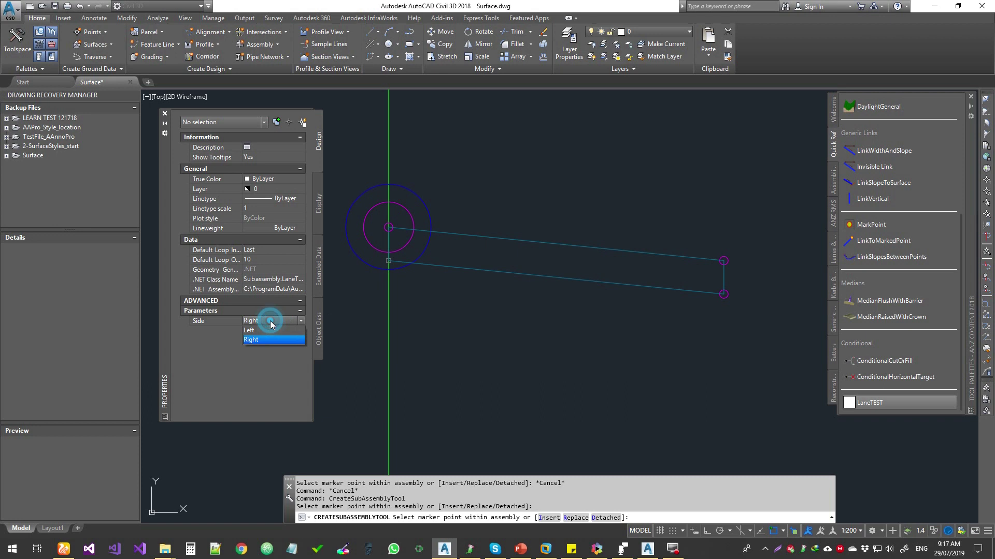
pyautogui.click(264, 333)
pyautogui.moveTo(444, 395); pyautogui.dragTo(623, 385, button='middle')
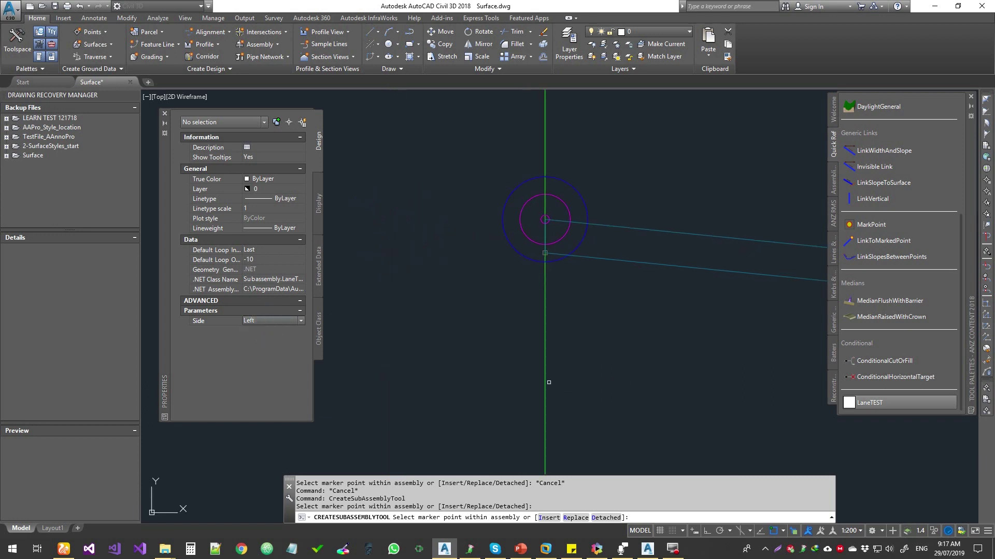
pyautogui.scroll(-4, 598, 384)
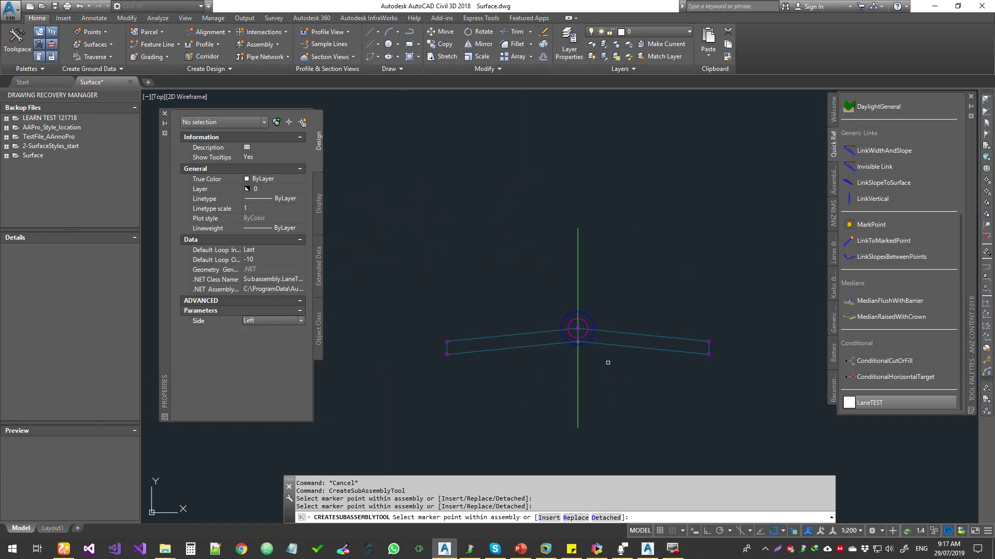
# Attach two more Left LaneTEST lanes end to end, each at the upper outer marker point of the preceding left lane.
pyautogui.moveTo(738, 352); pyautogui.dragTo(661, 357, button='middle')
pyautogui.moveTo(445, 322); pyautogui.dragTo(599, 318, button='middle')
pyautogui.scroll(4, 570, 311)
pyautogui.click(599, 311)
pyautogui.scroll(-3, 550, 366)
pyautogui.scroll(5, 521, 344)
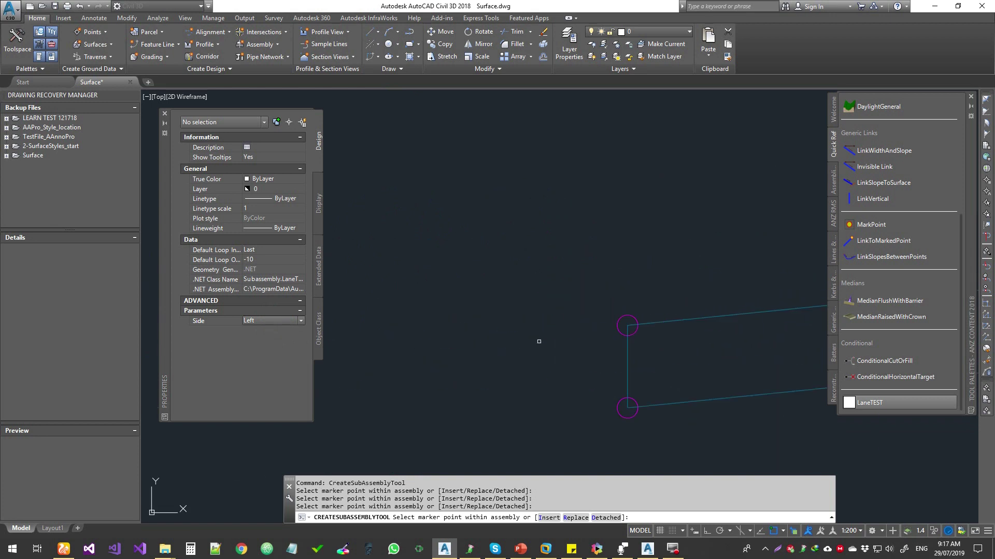
pyautogui.click(624, 320)
pyautogui.scroll(-5, 641, 353)
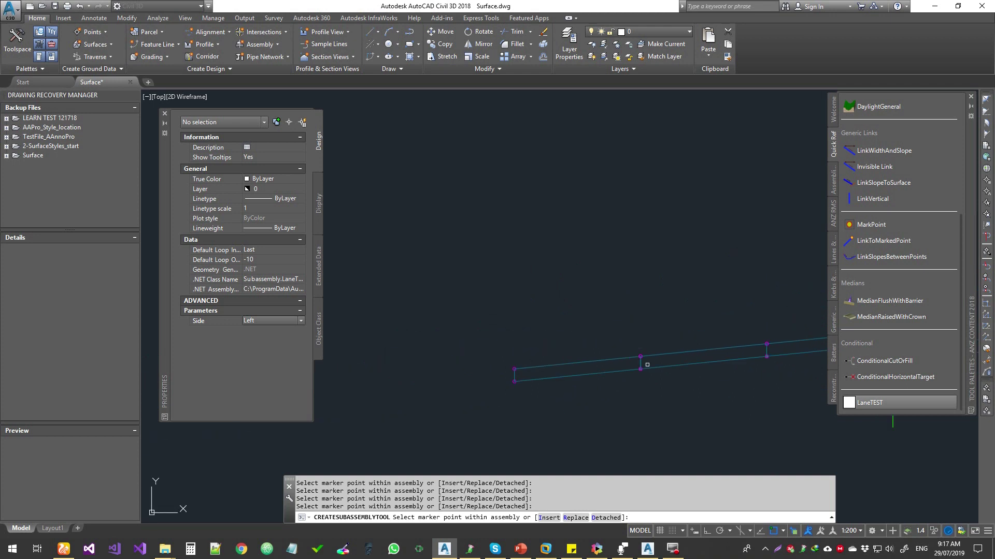
pyautogui.moveTo(655, 392); pyautogui.dragTo(584, 326, button='middle')
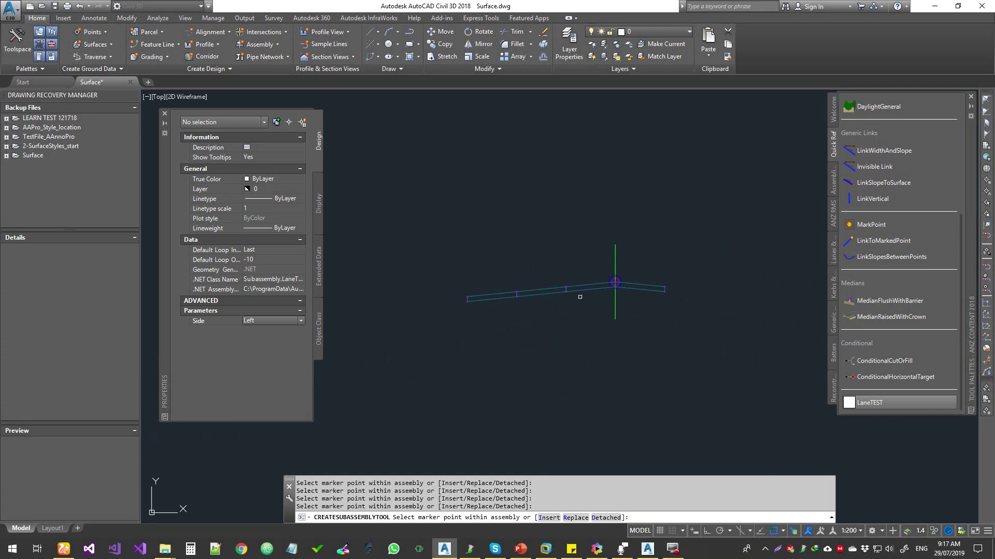